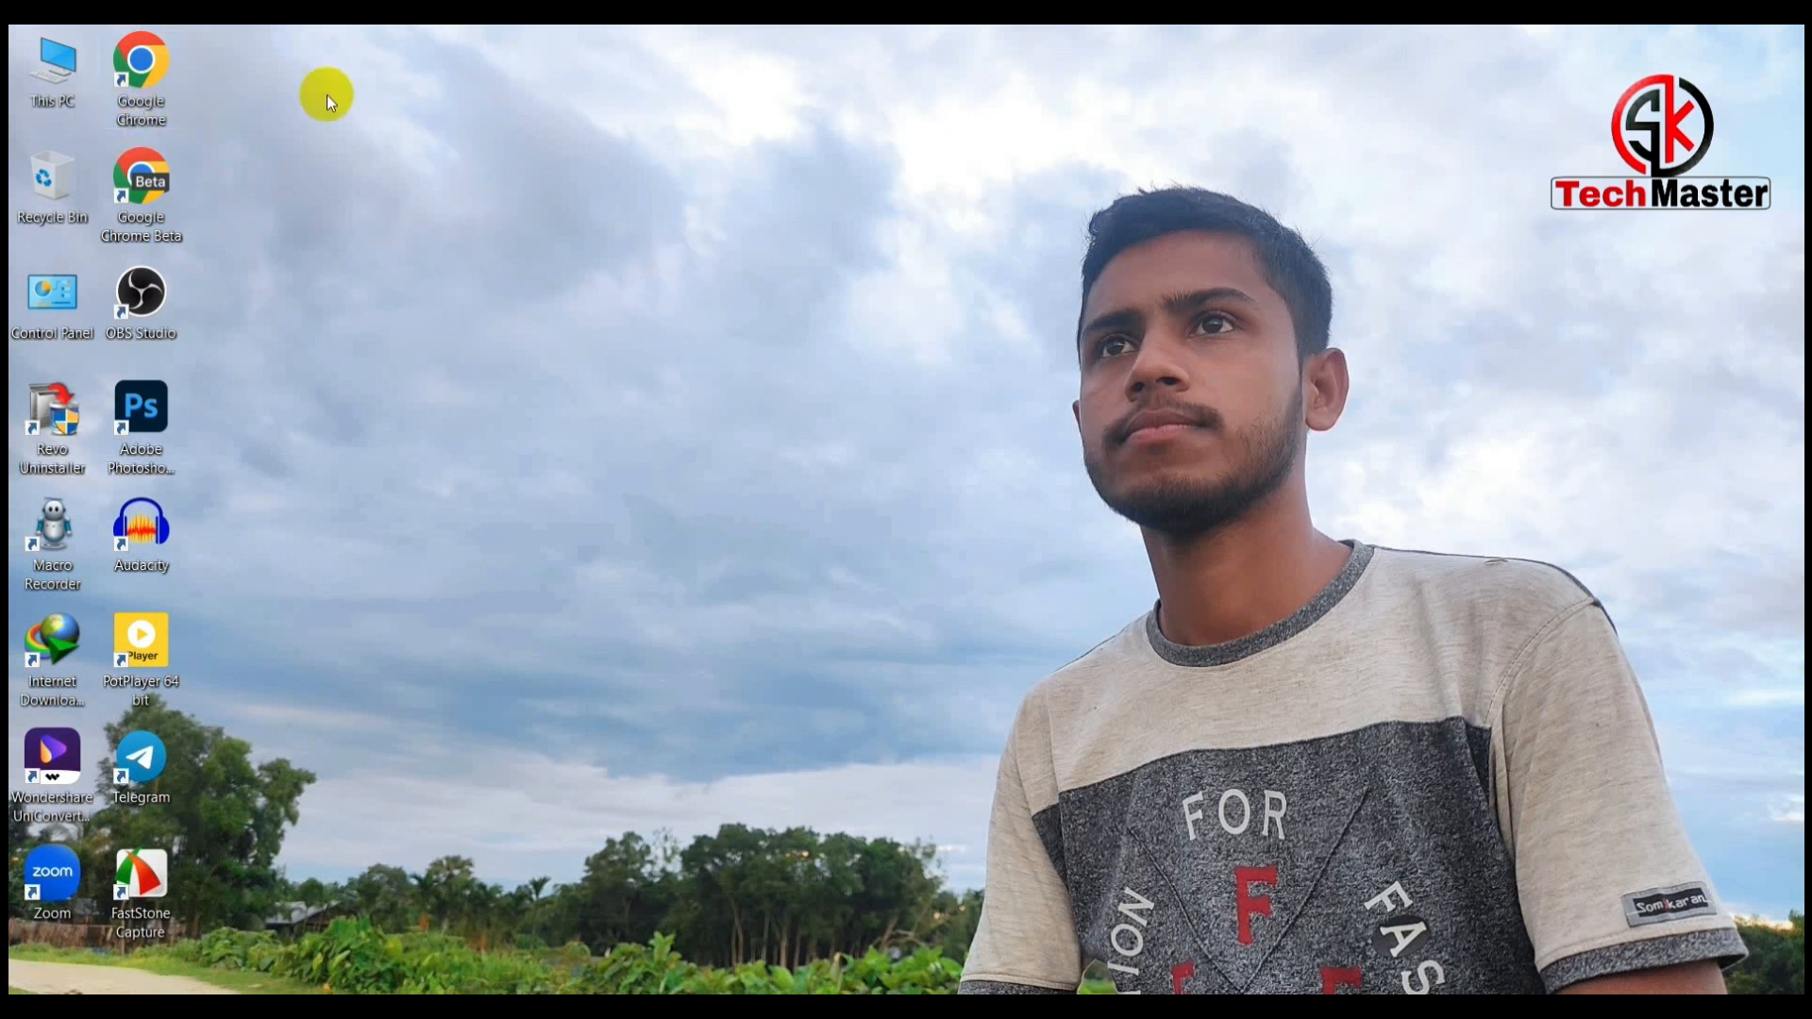
Step: Open the router's login page at 192.168.0.1 in Google Chrome
double_click(164, 75)
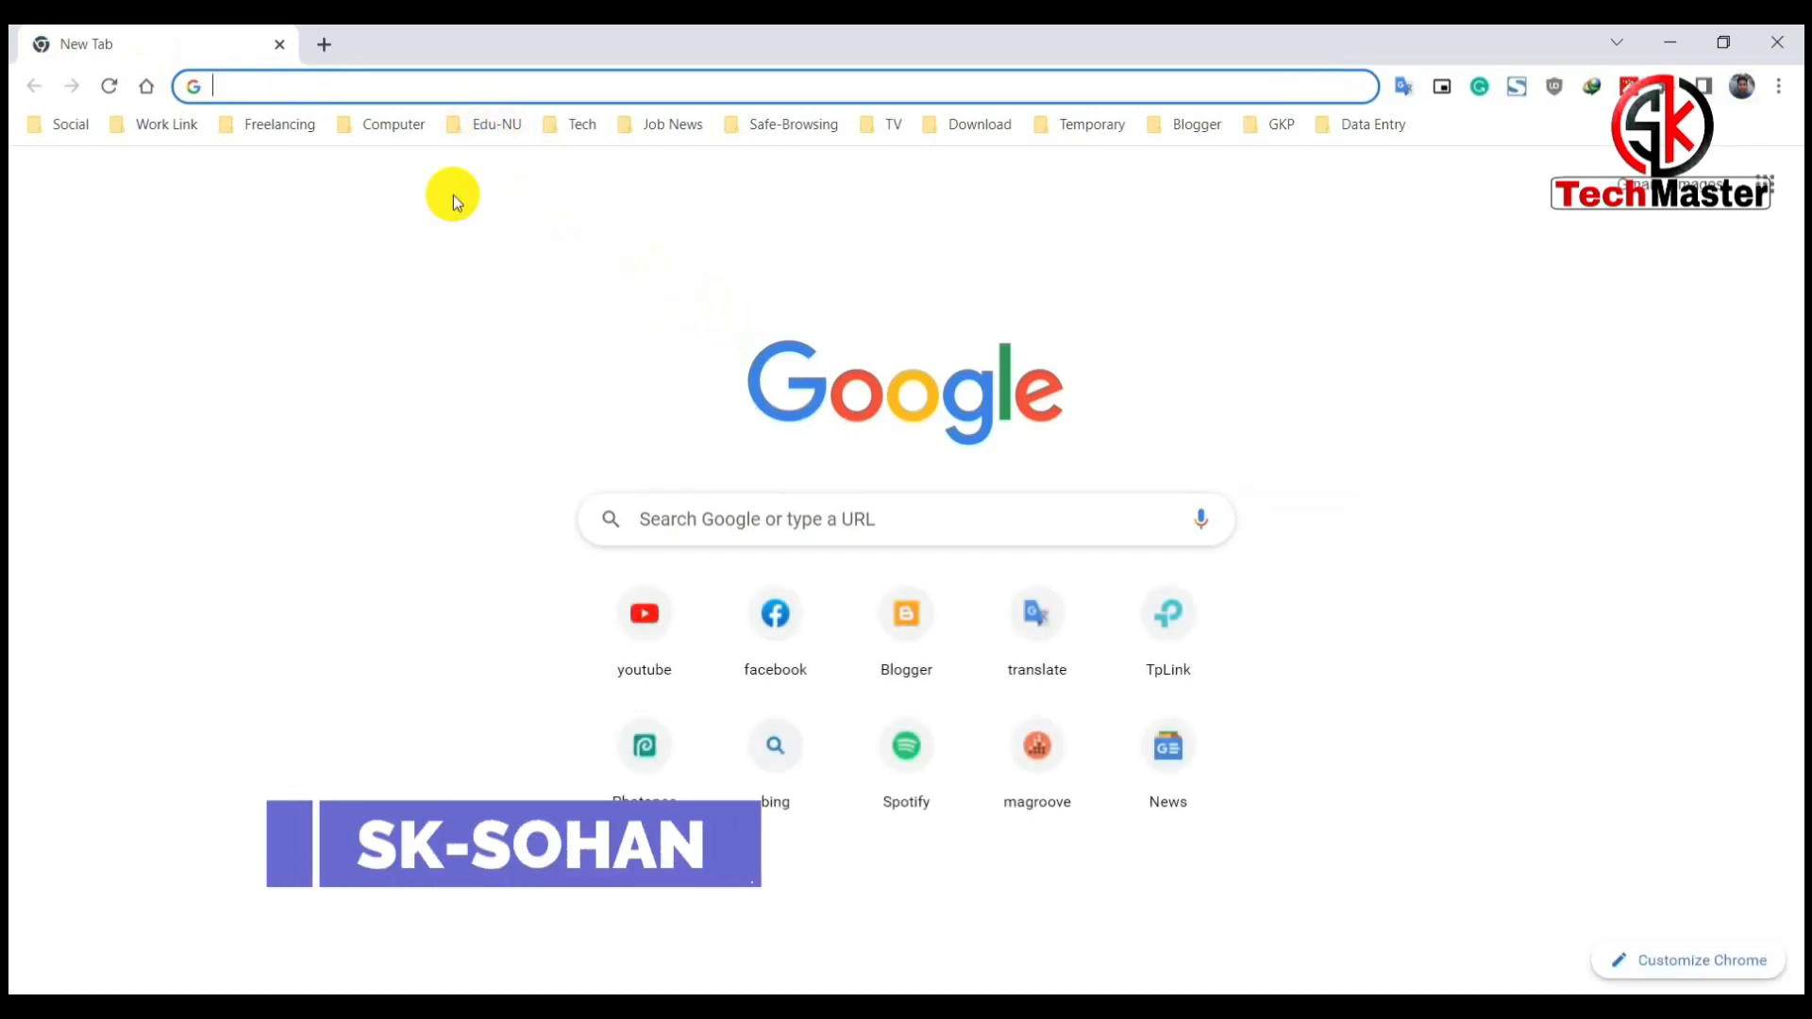
text(19)
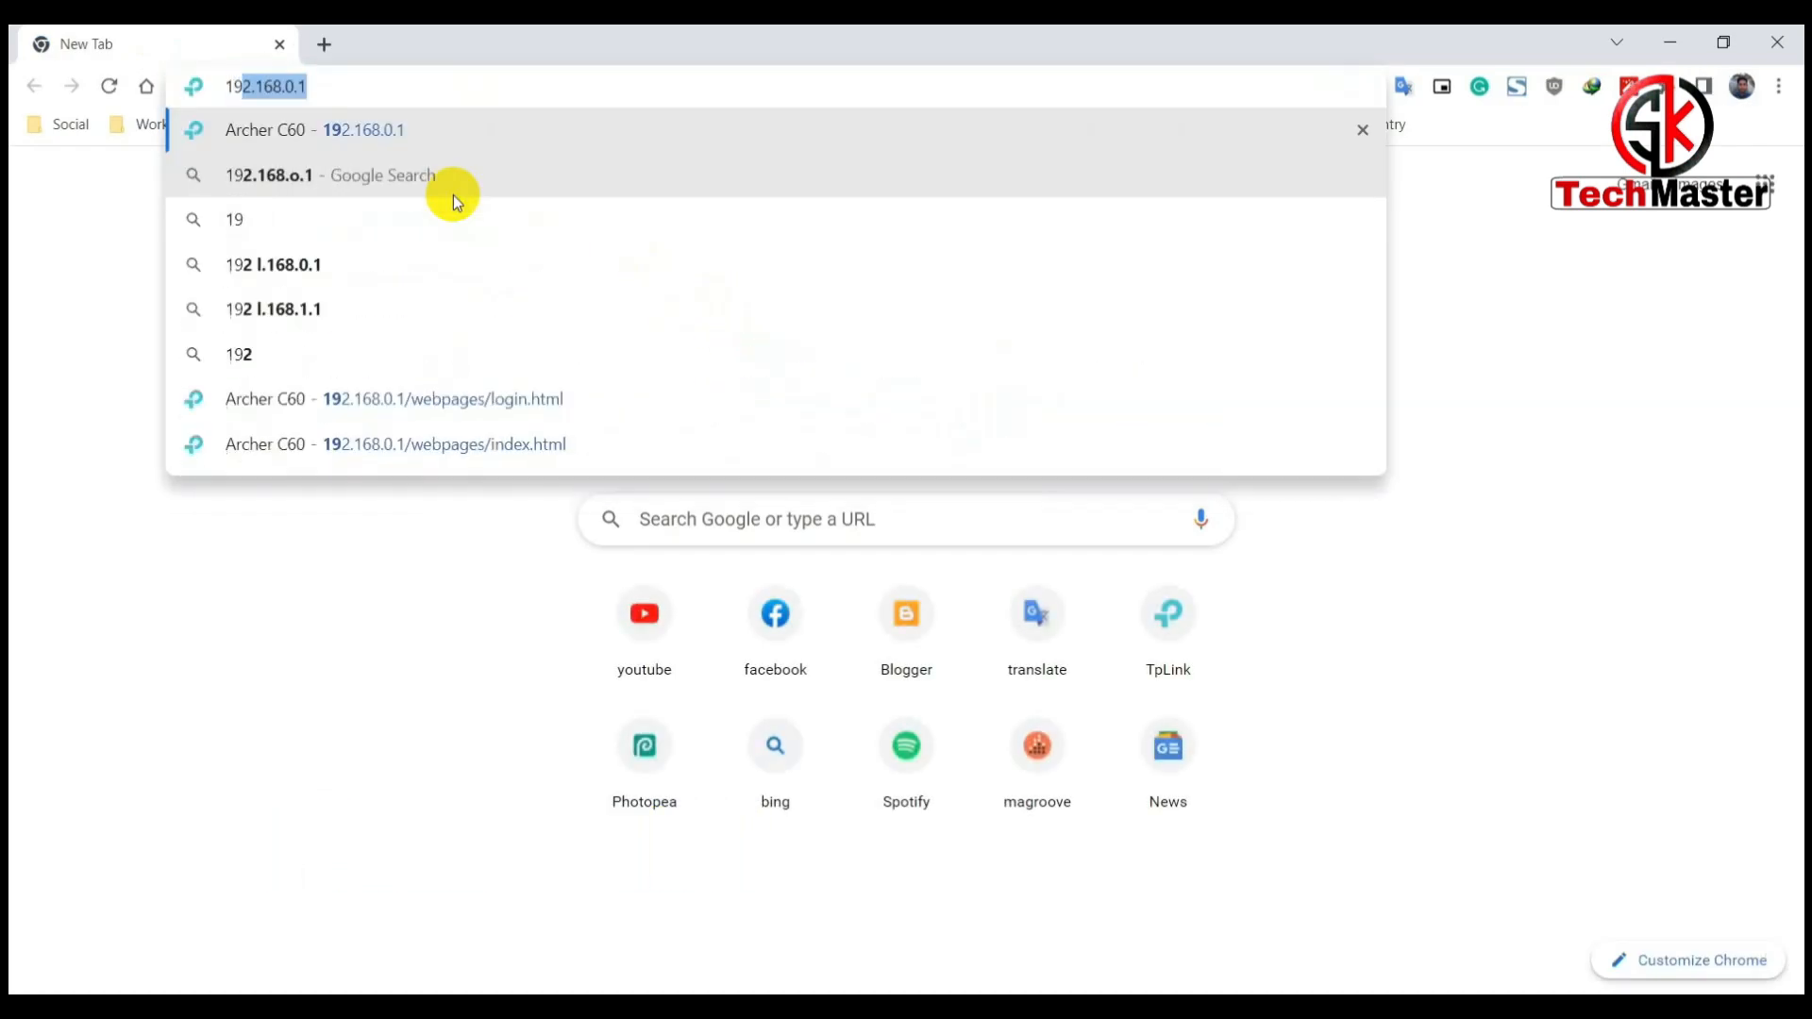
text(2.168.)
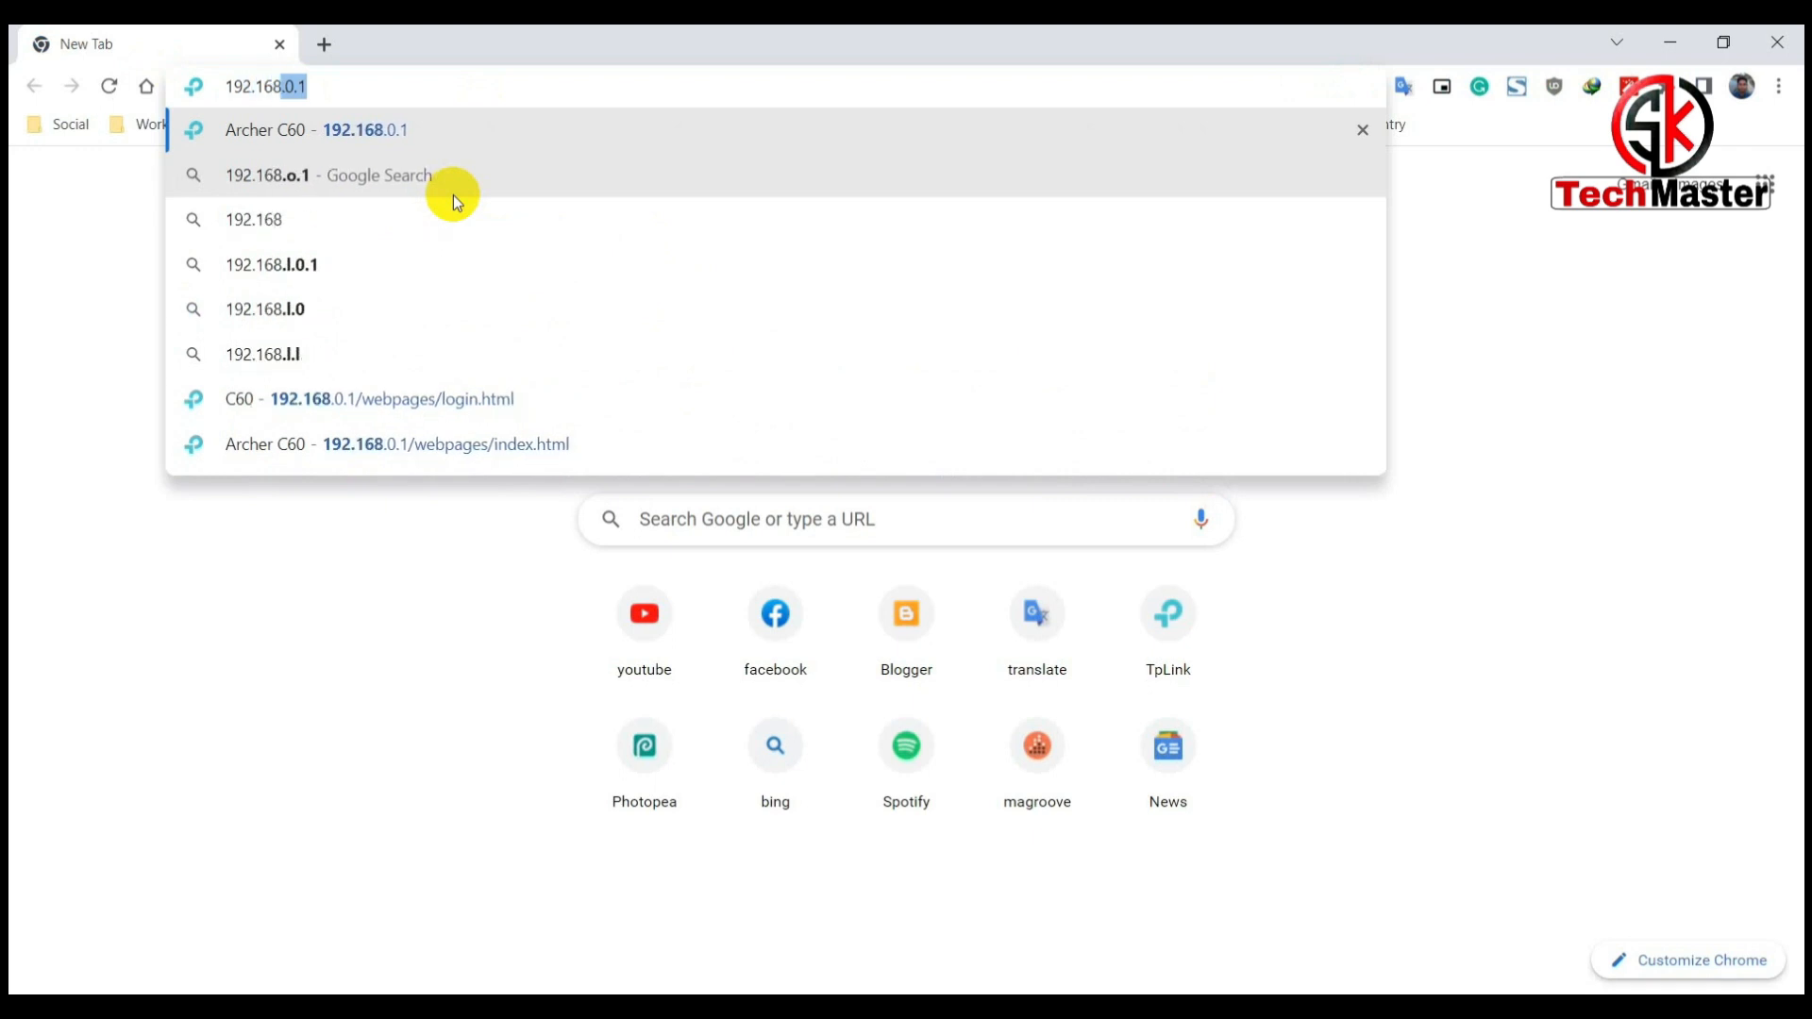
text(0.1)
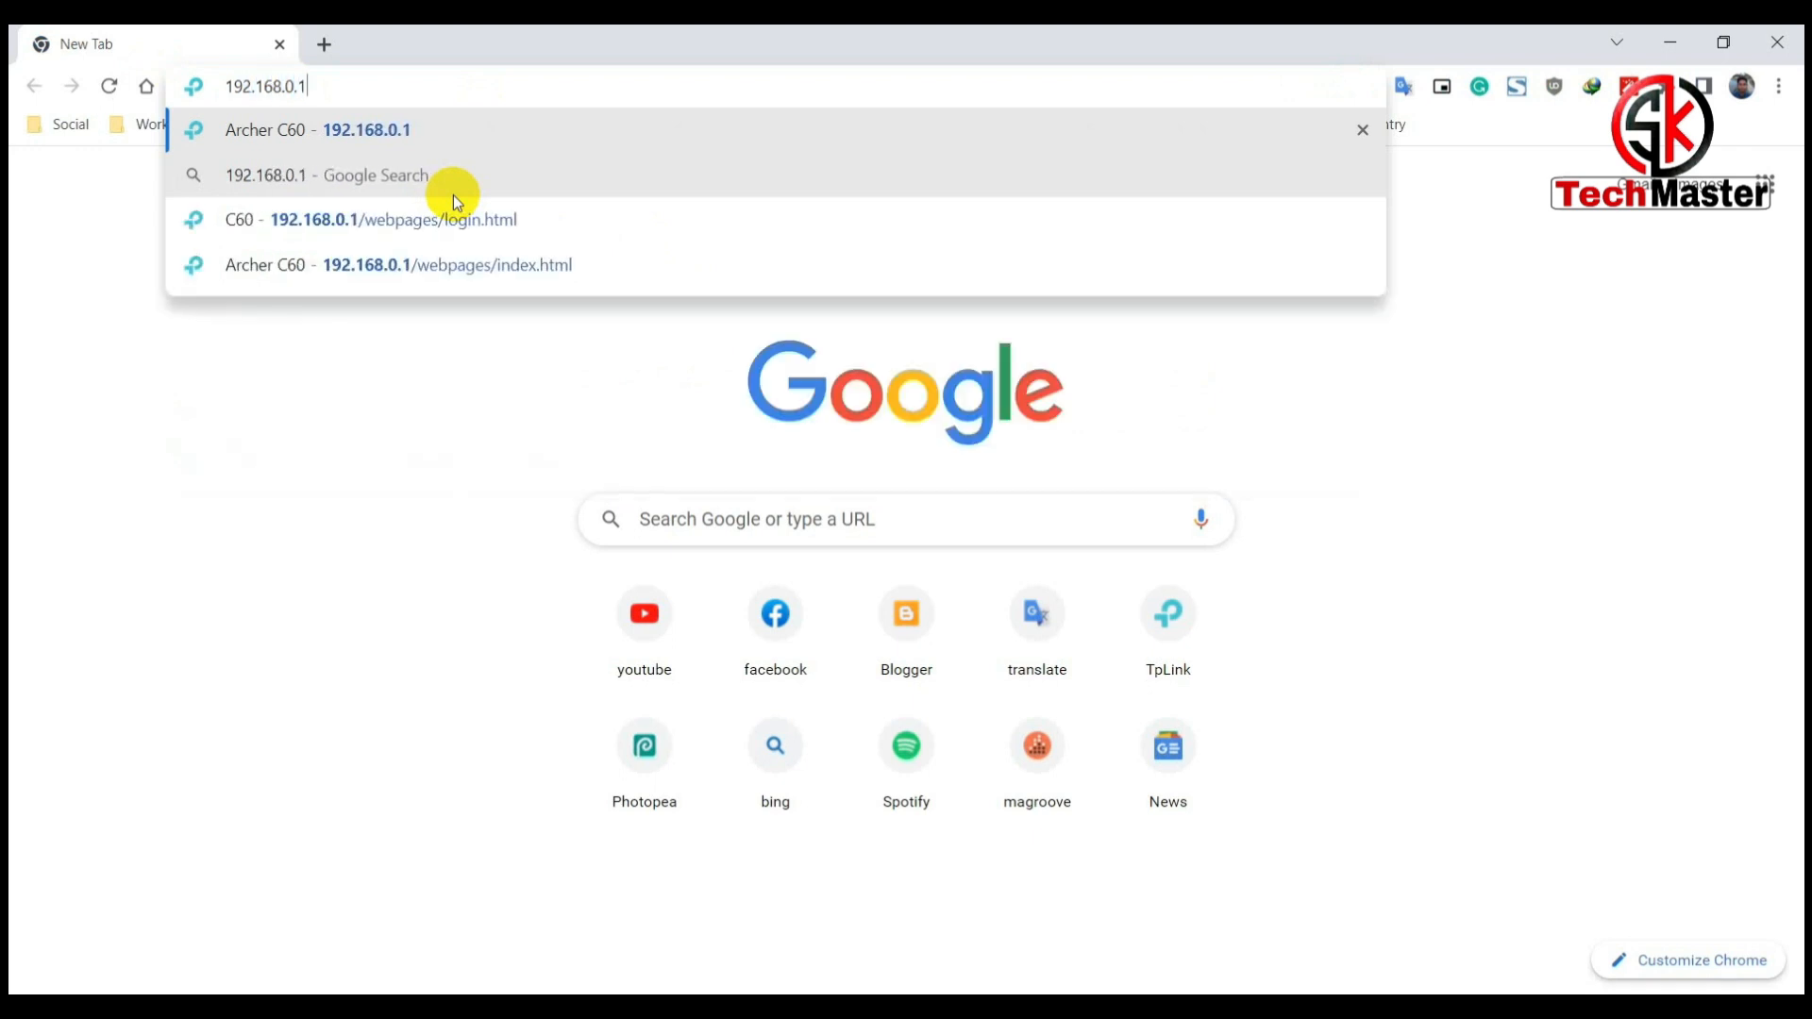
key(Return)
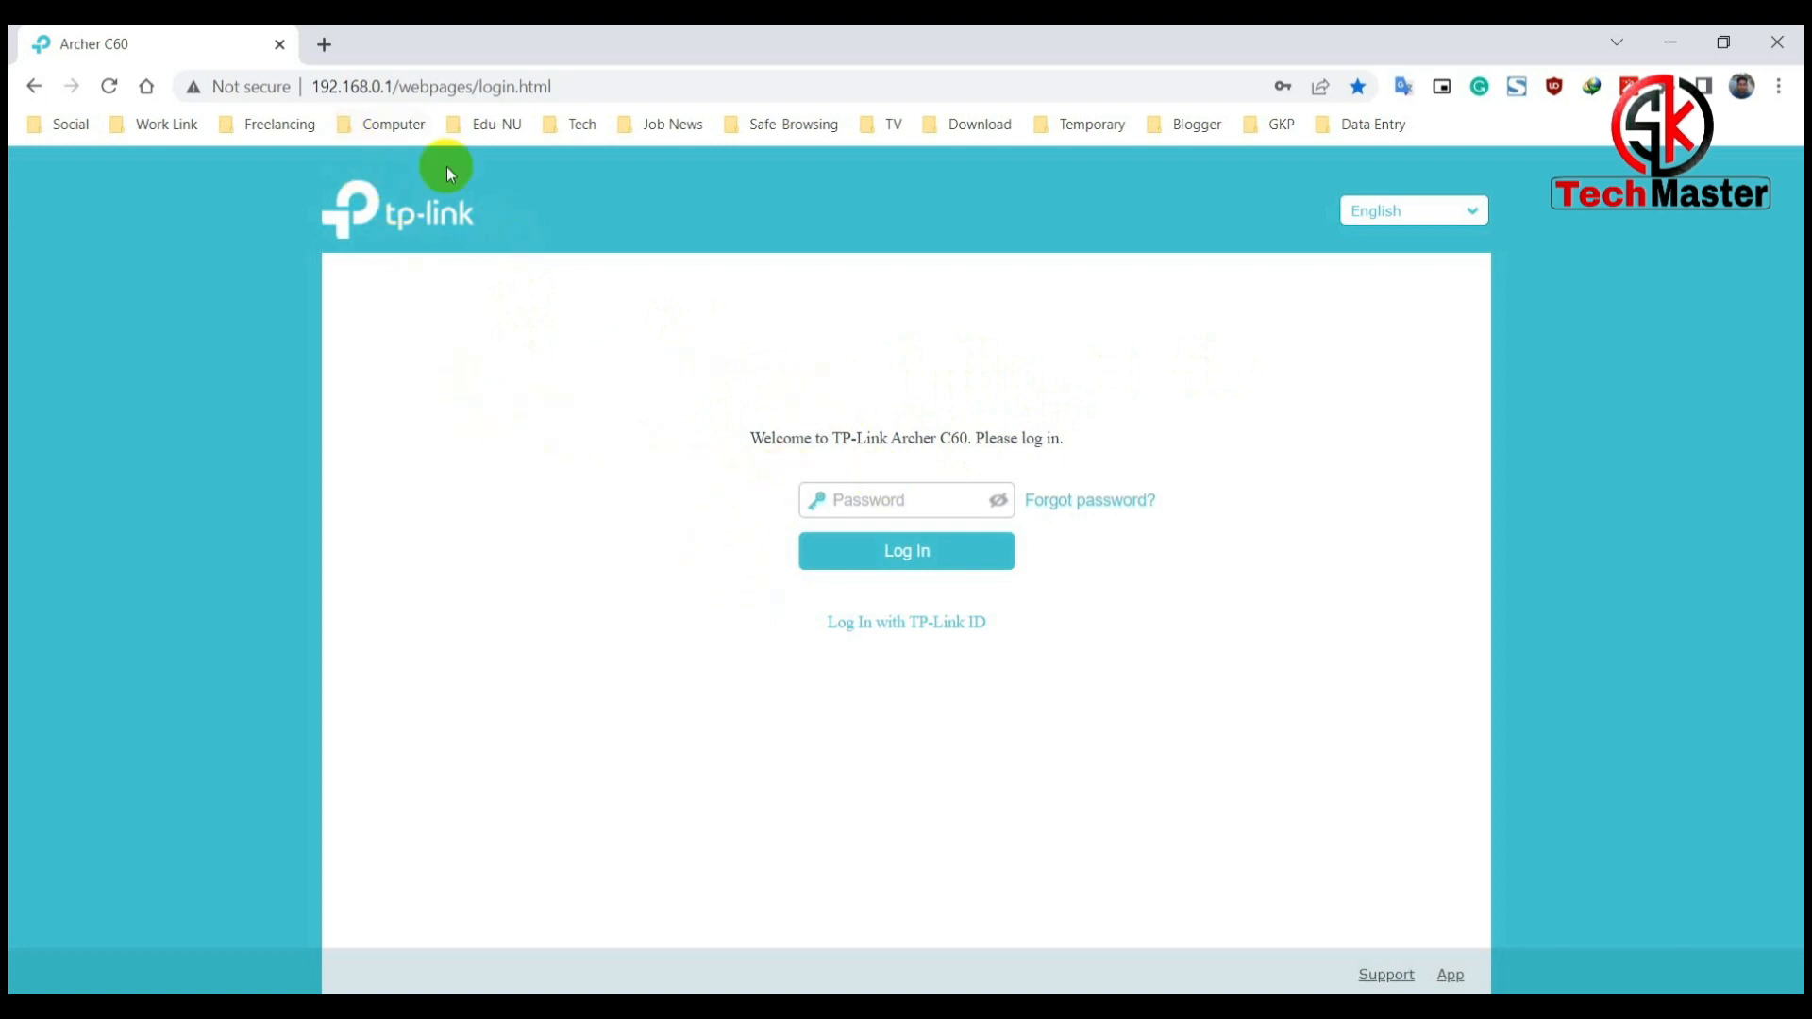
double_click(382, 87)
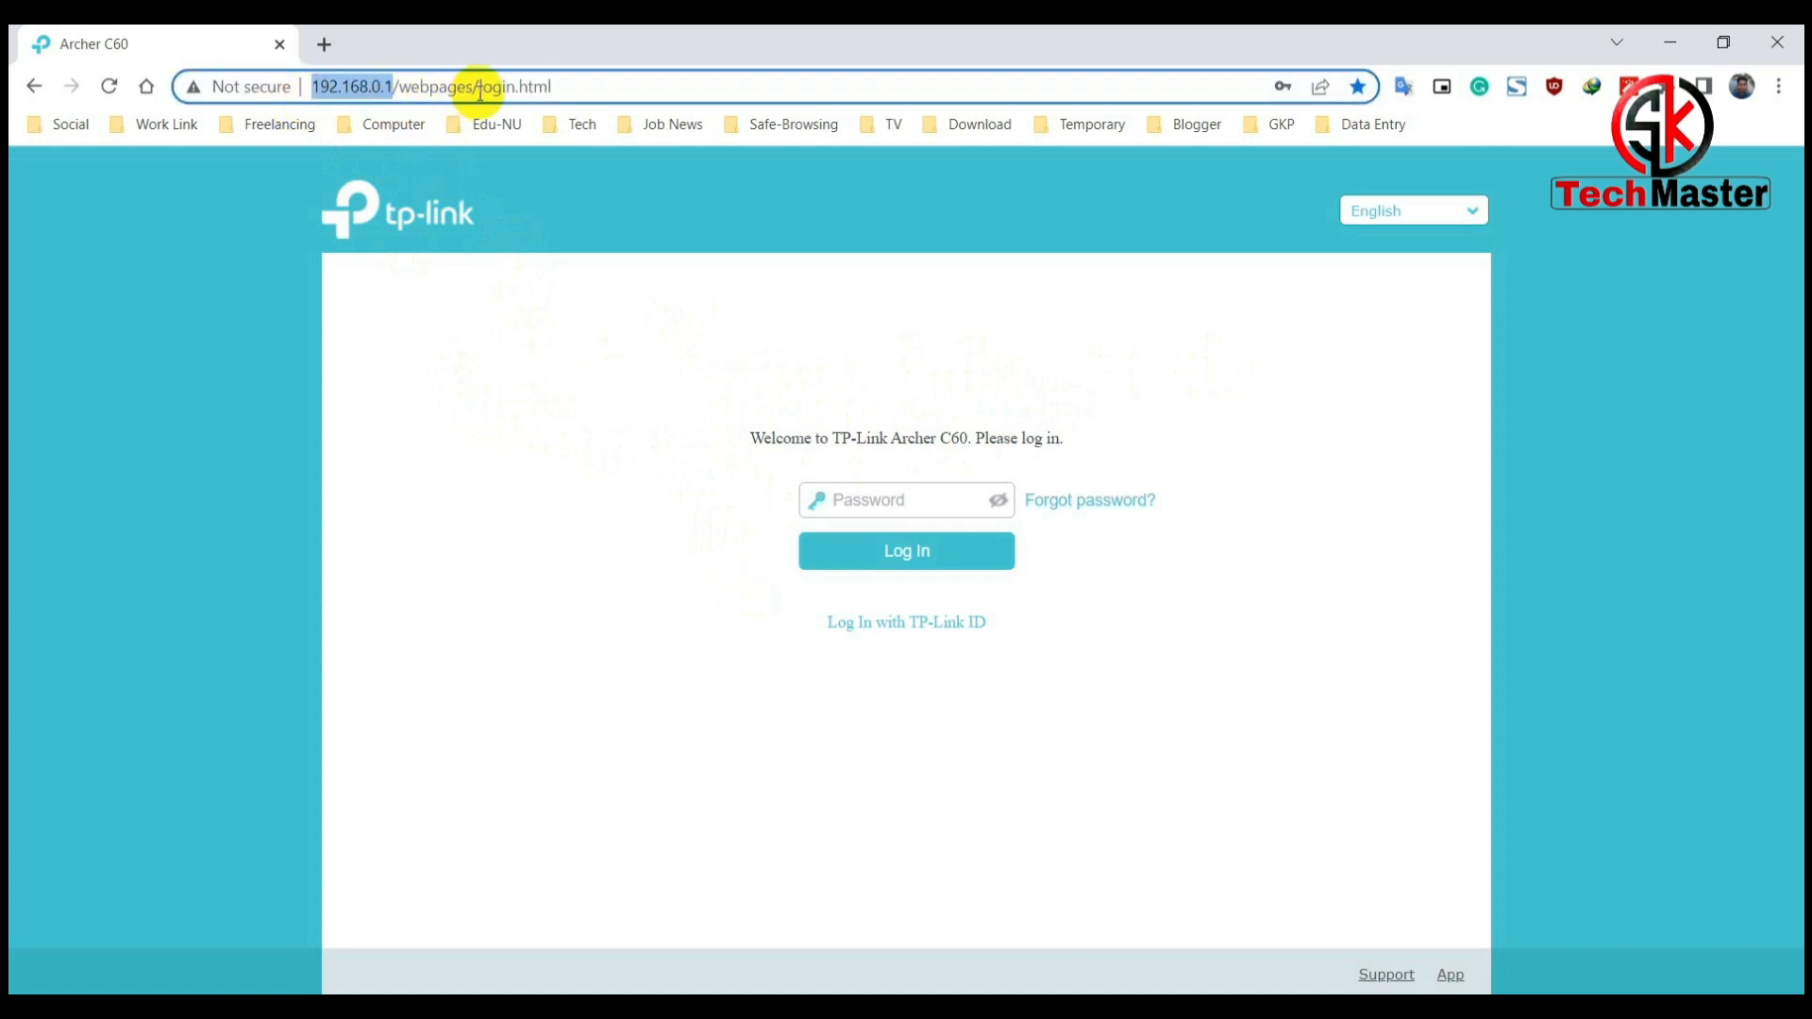
click(606, 88)
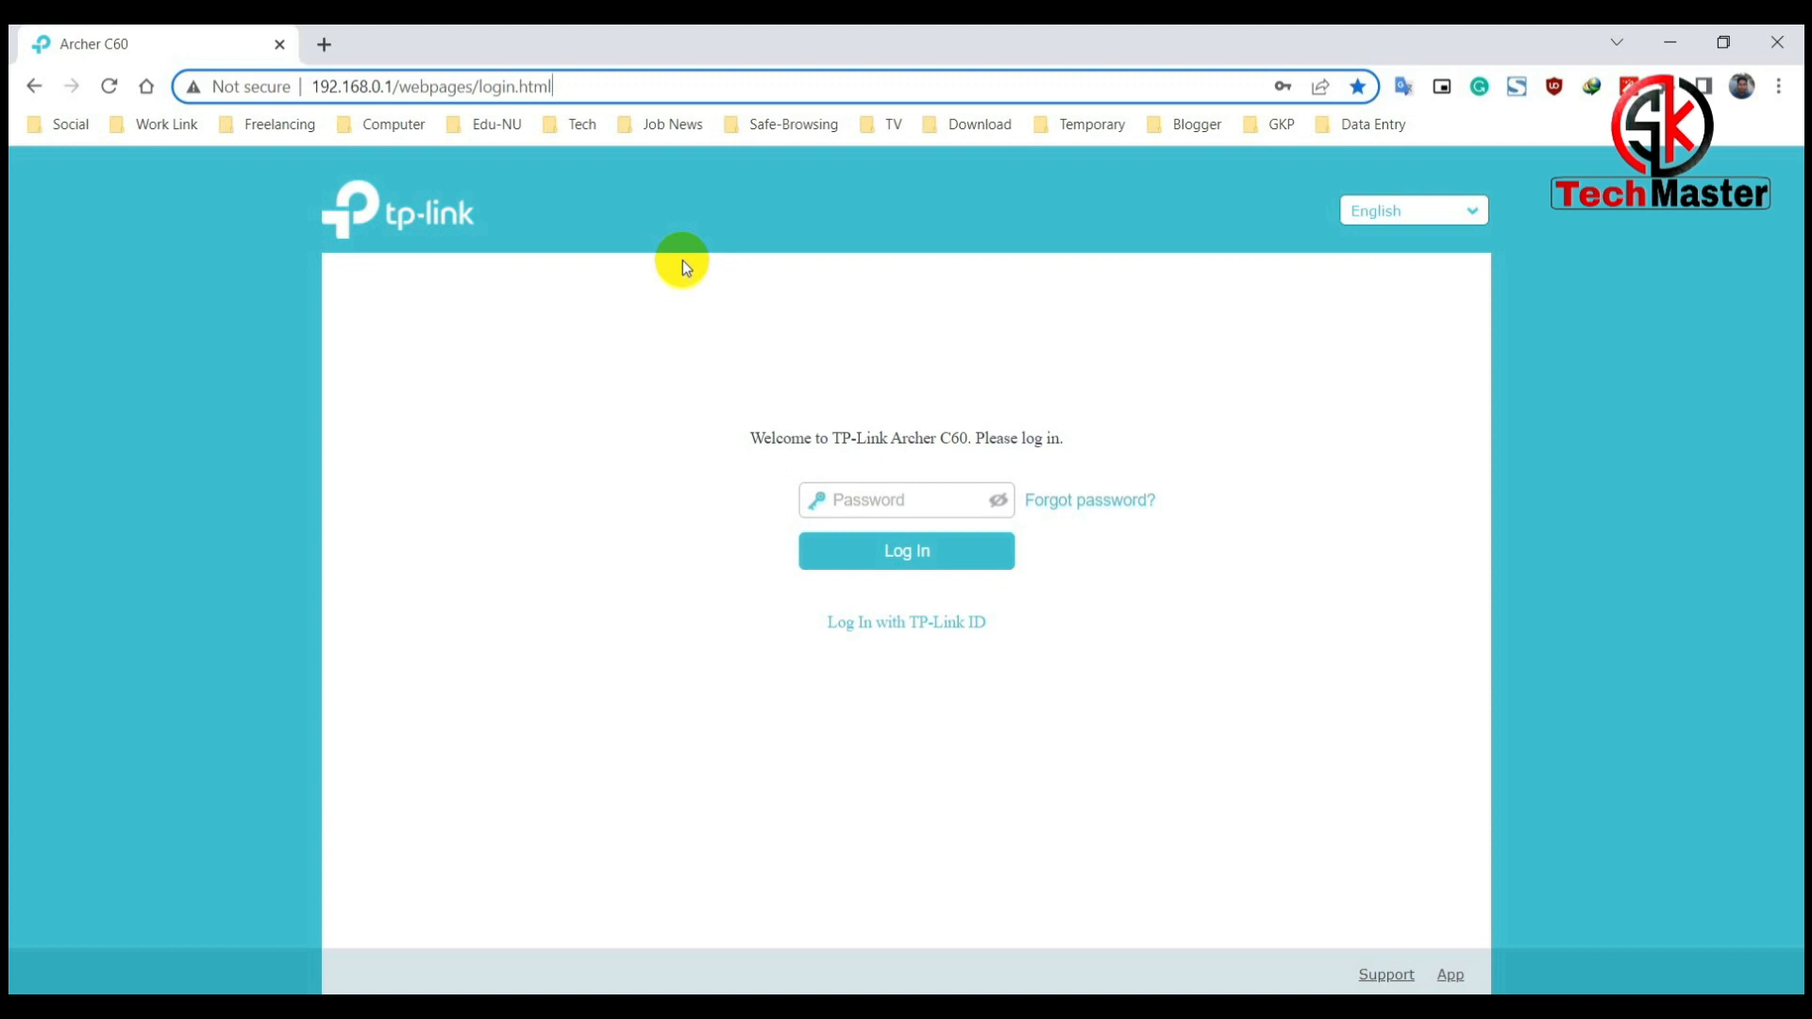
Step: Log in to the router with the saved administrator password
click(890, 498)
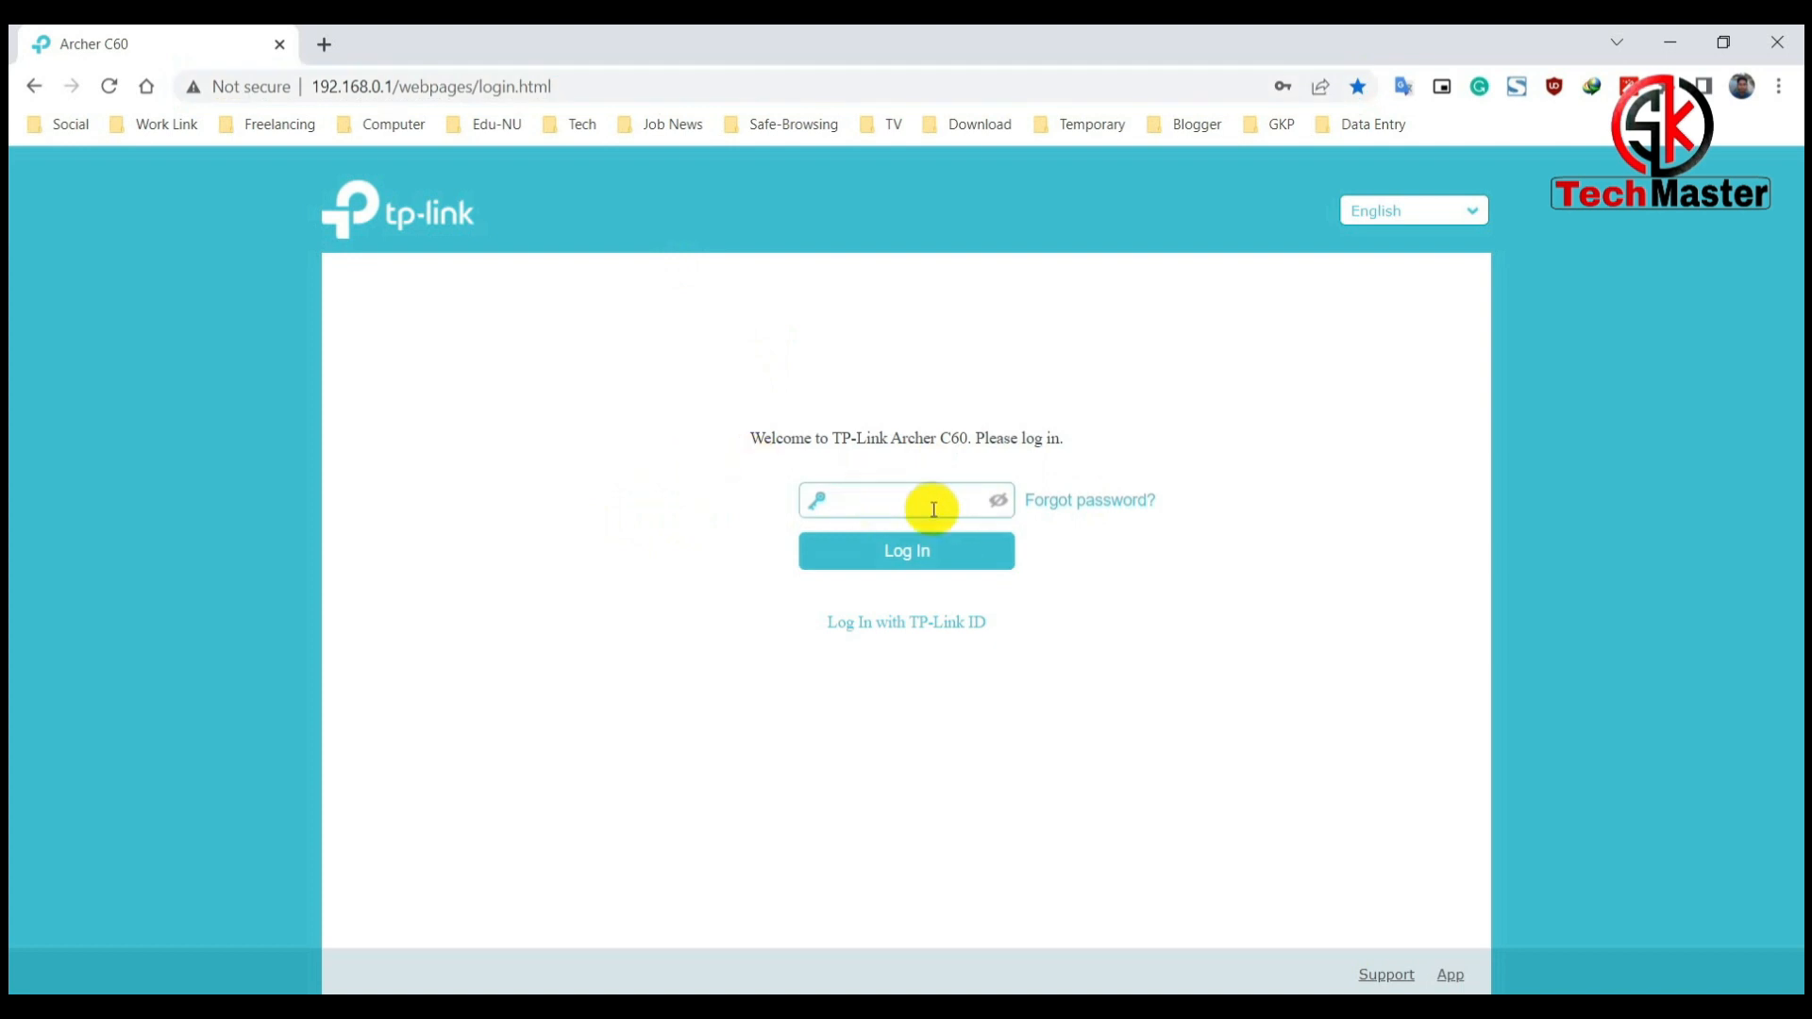
click(894, 498)
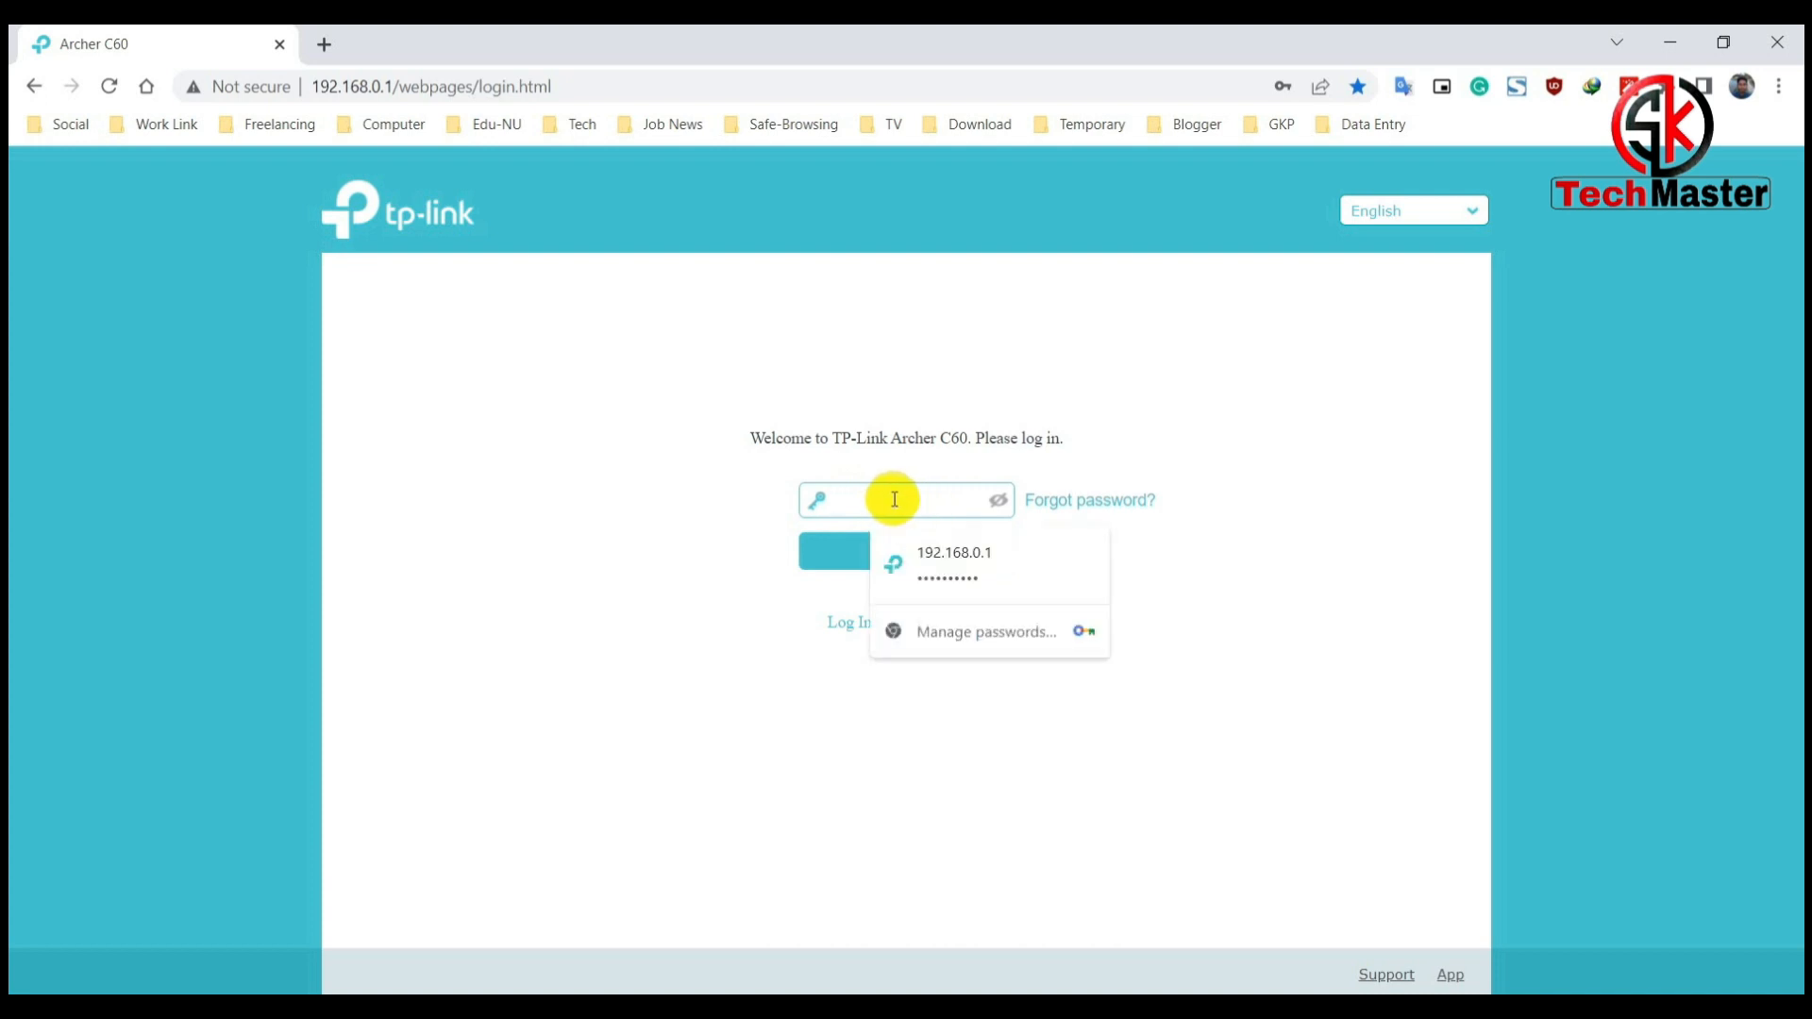
click(935, 557)
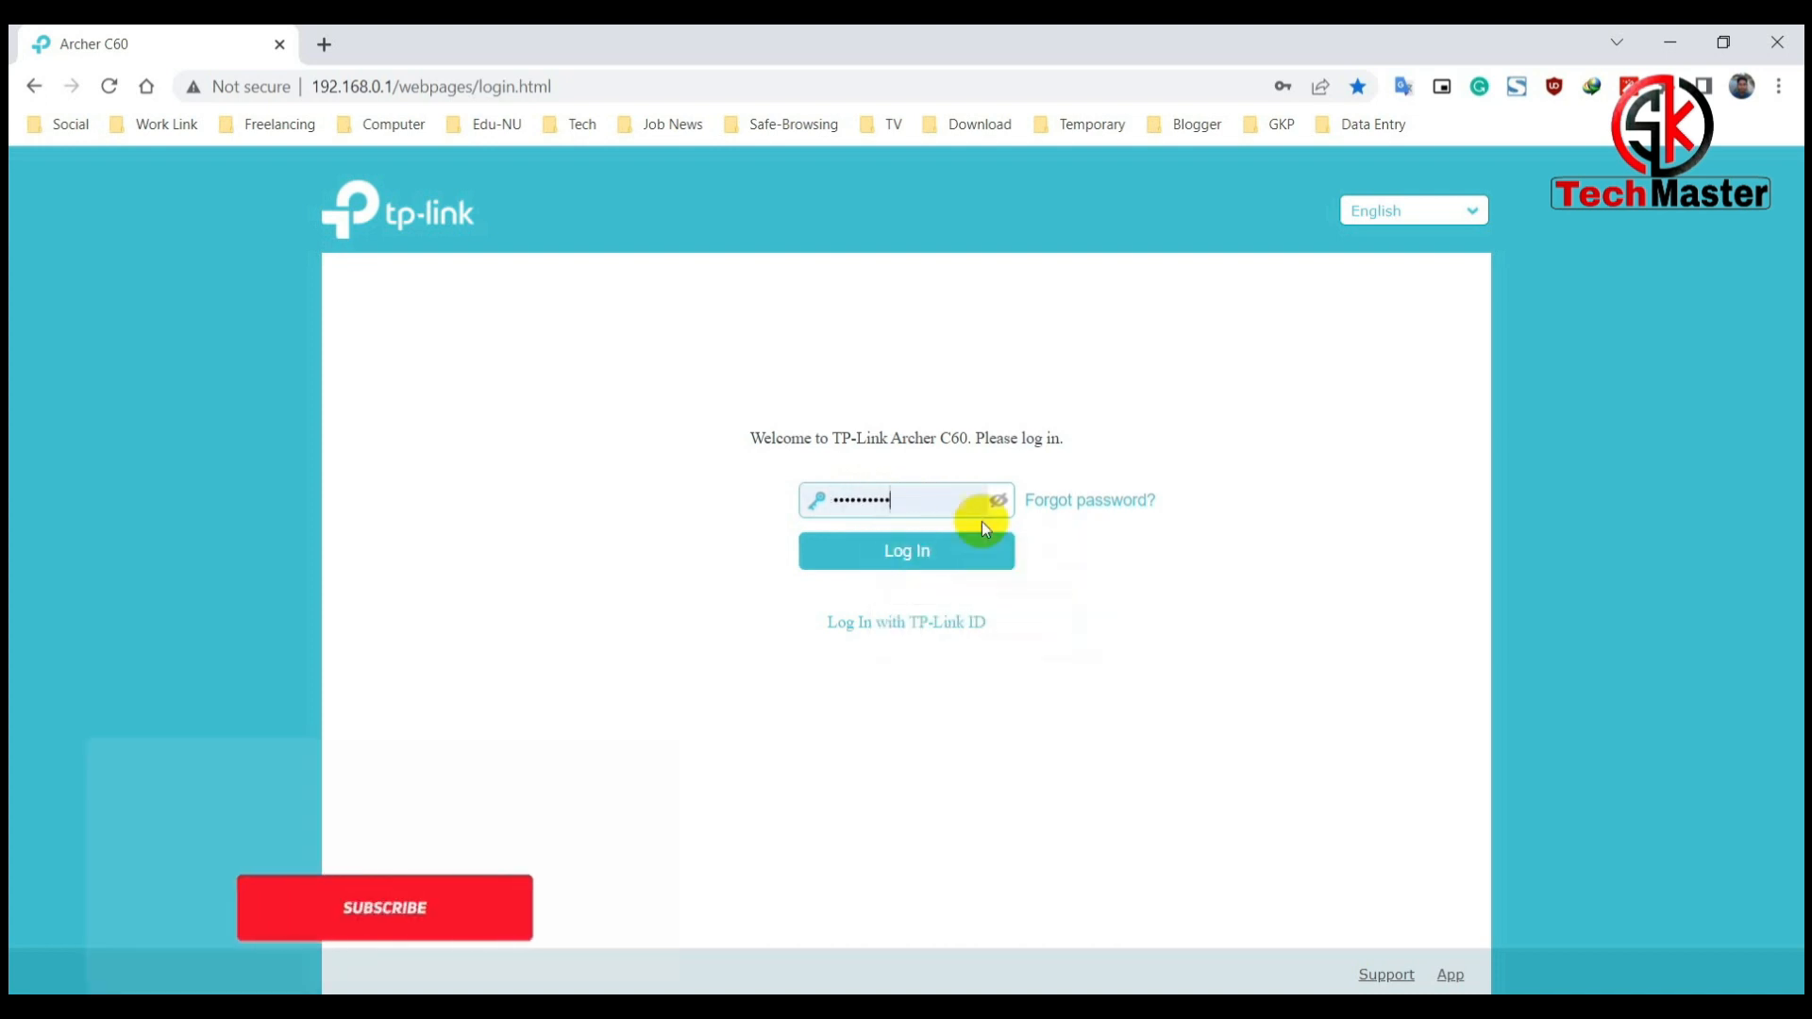
click(922, 552)
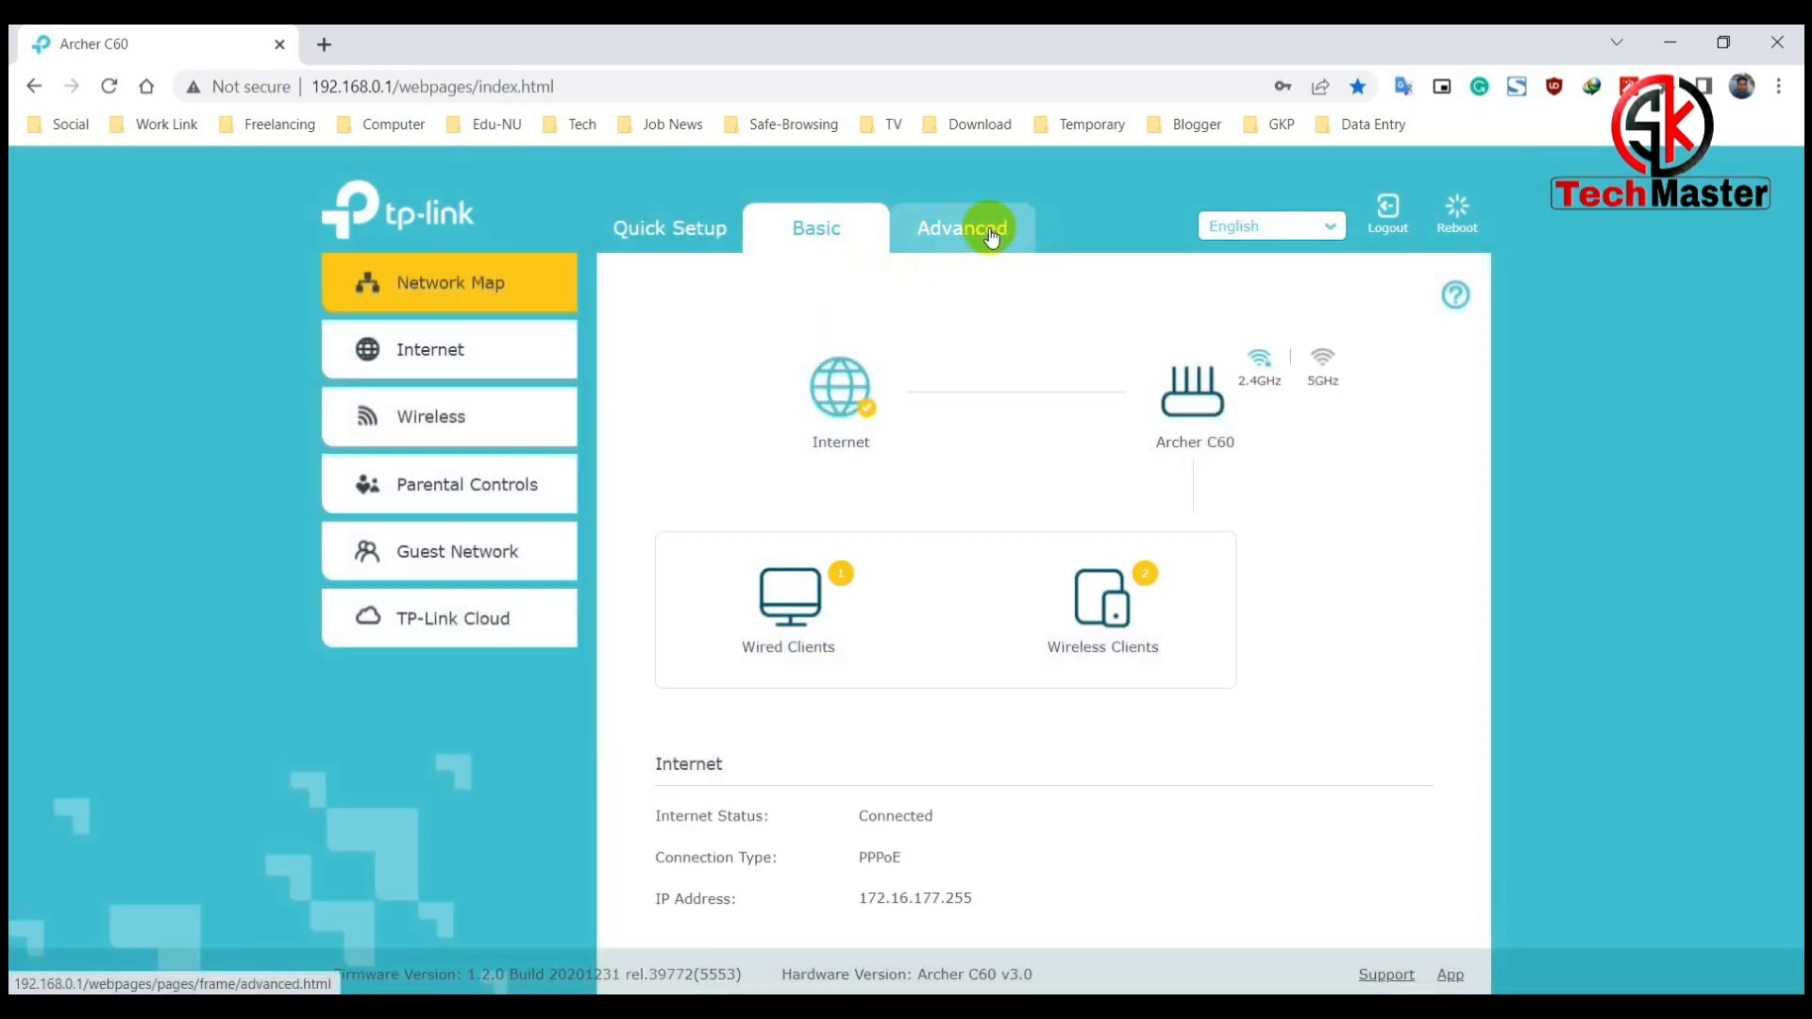
Step: Open the router's advanced Backup & Restore settings under System Tools
click(980, 236)
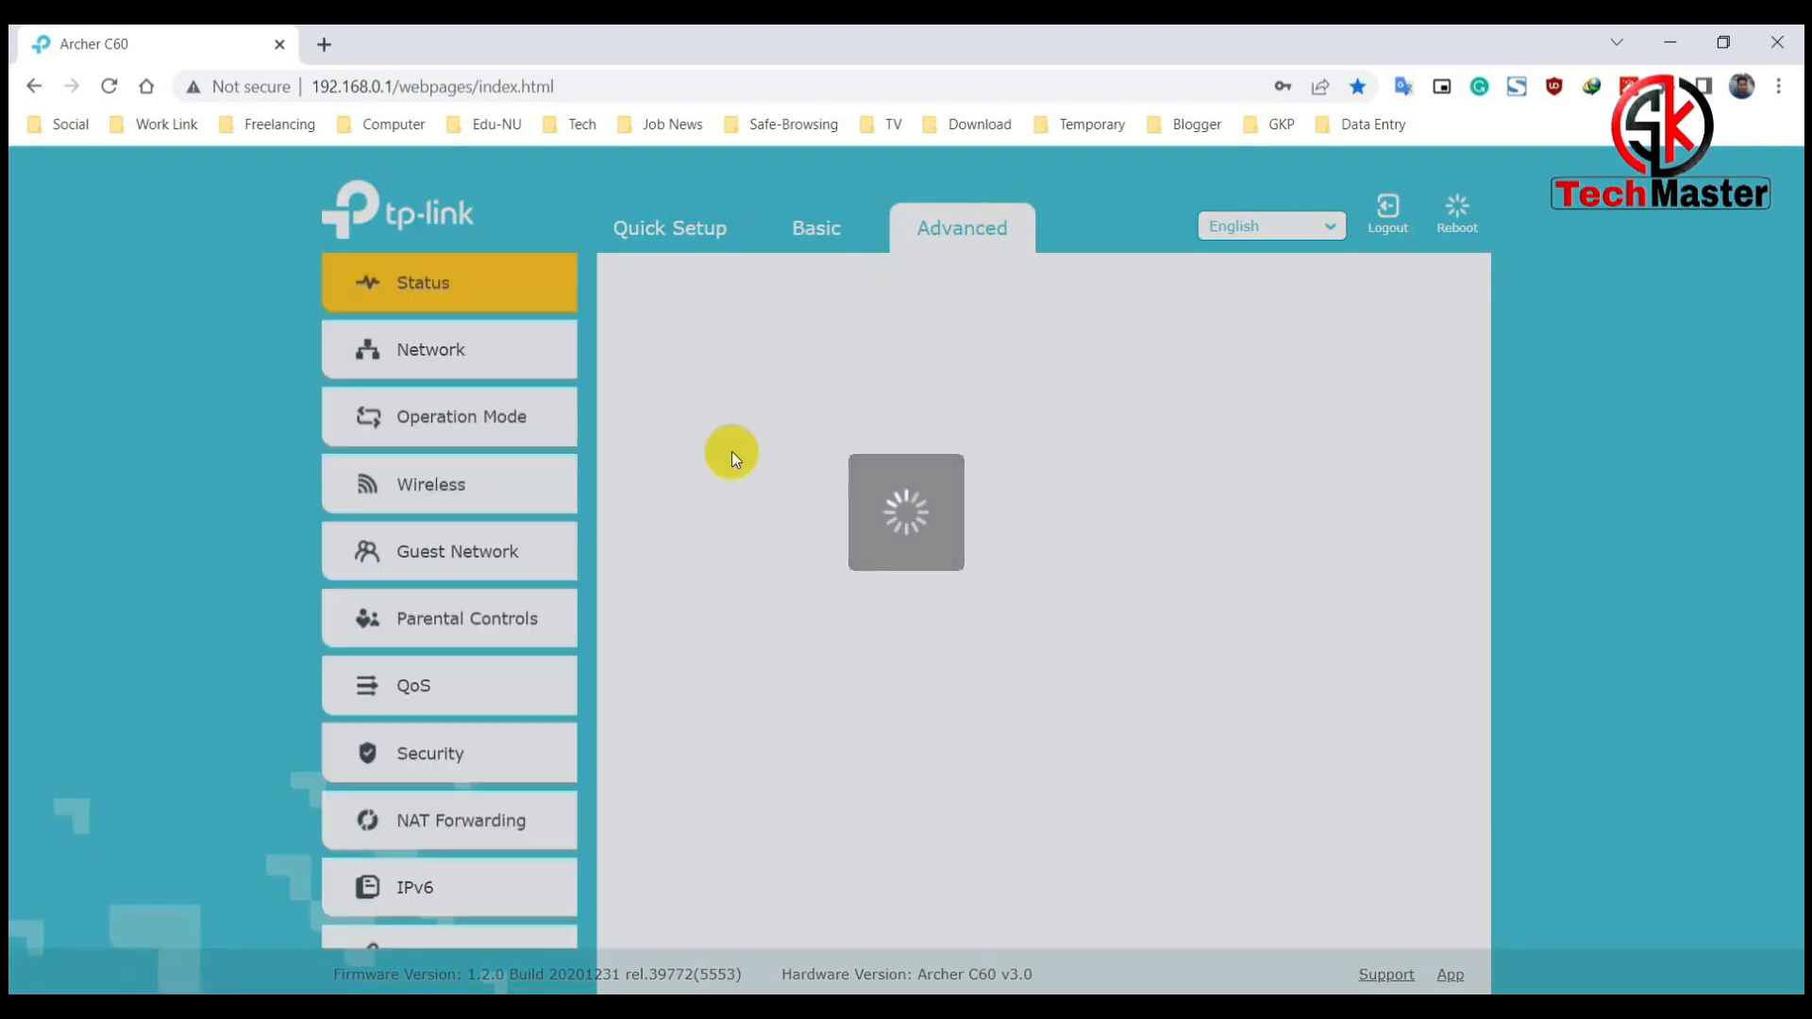
scroll(477, 788, down, 2)
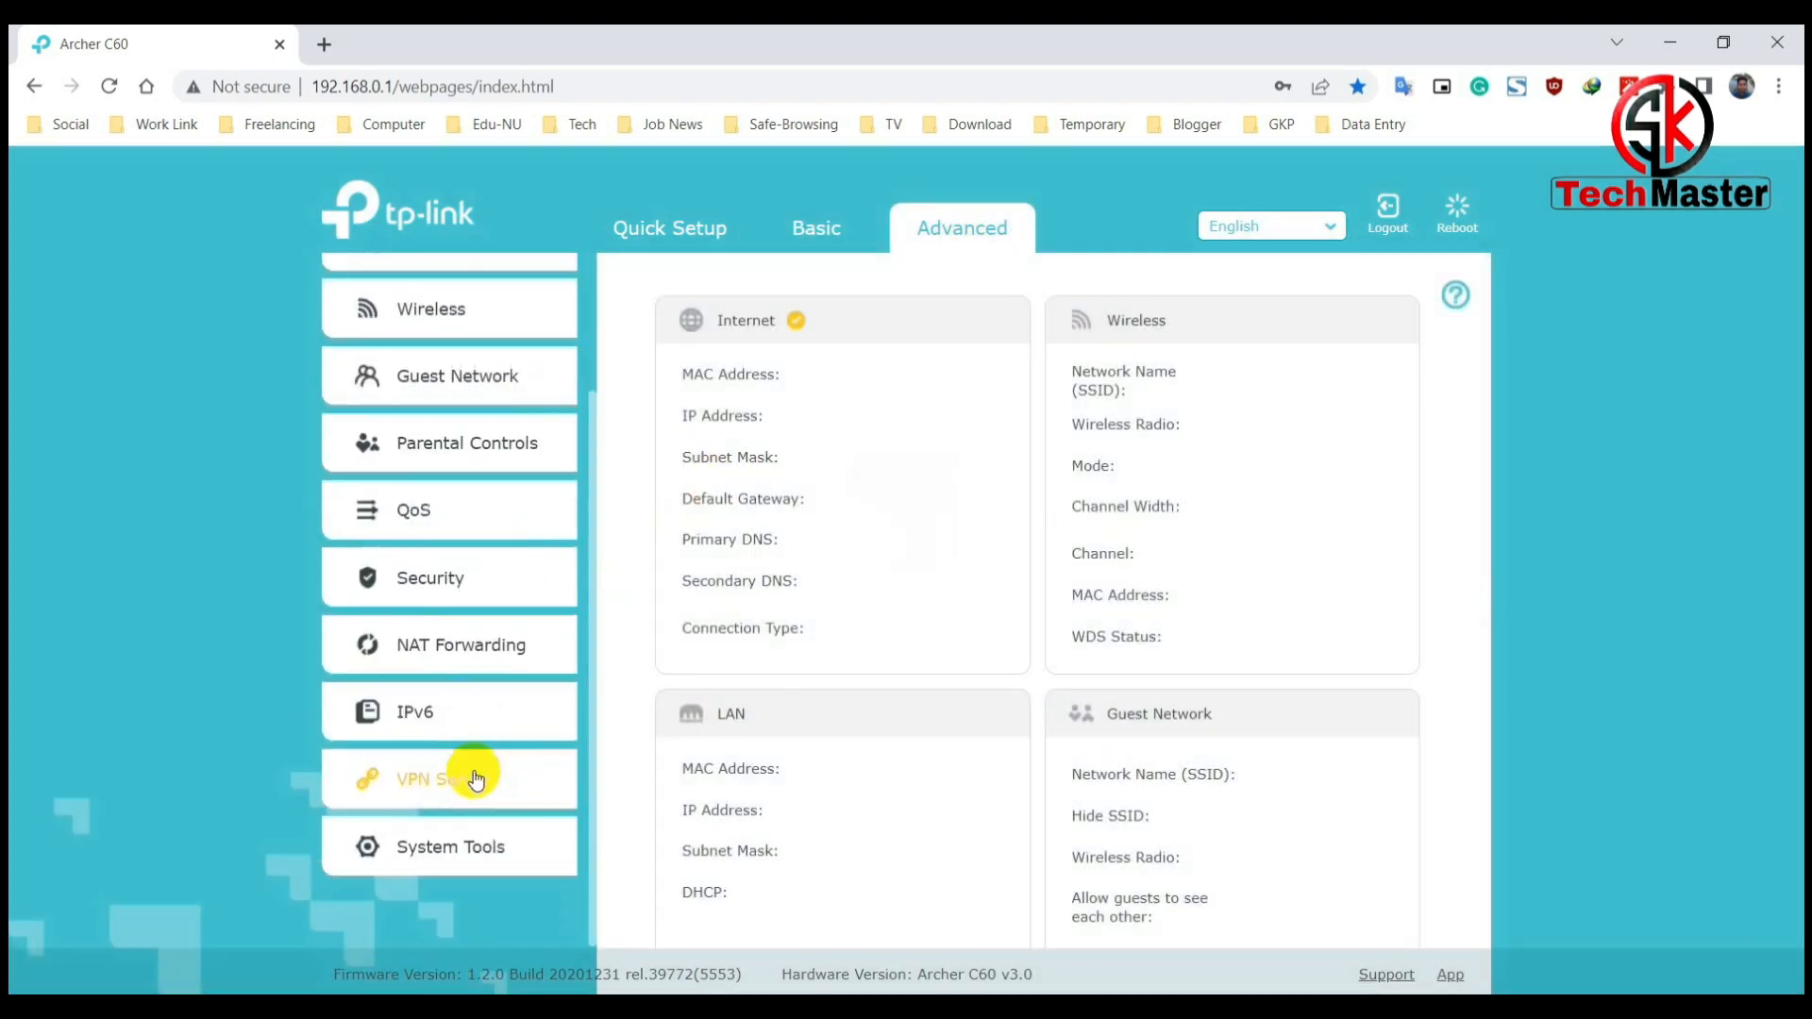
click(463, 854)
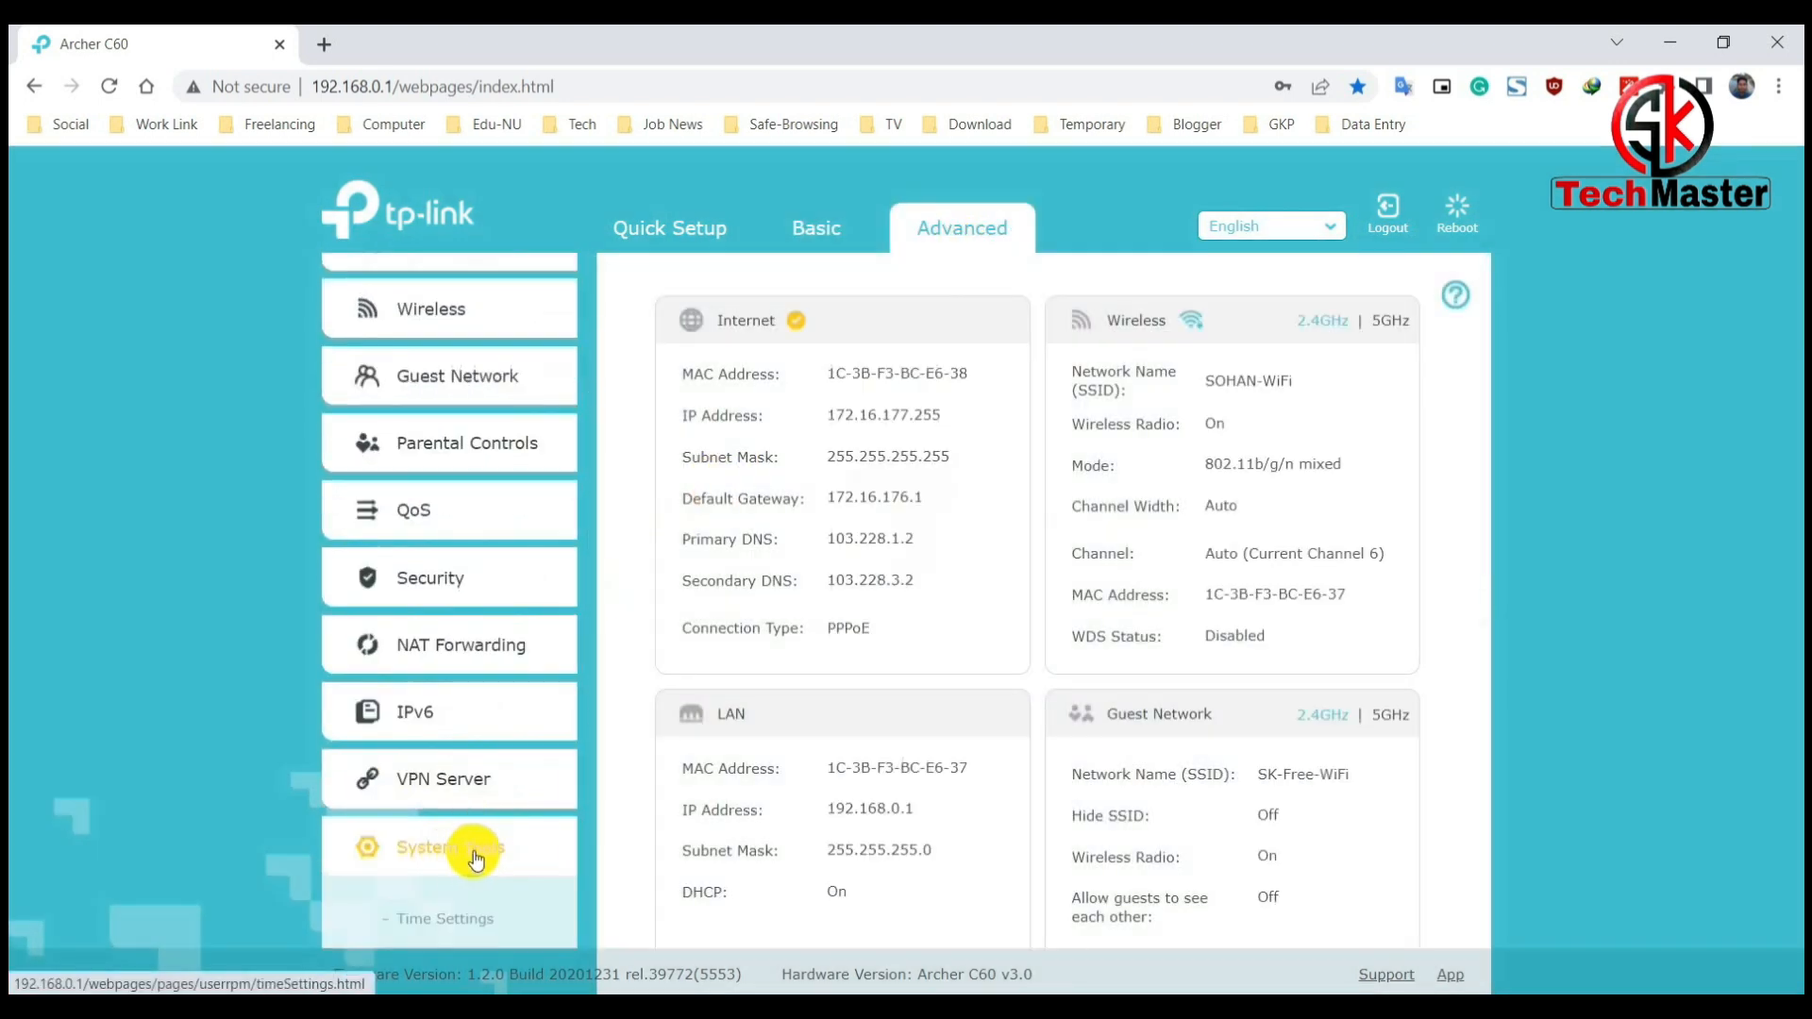
scroll(478, 816, down, 3)
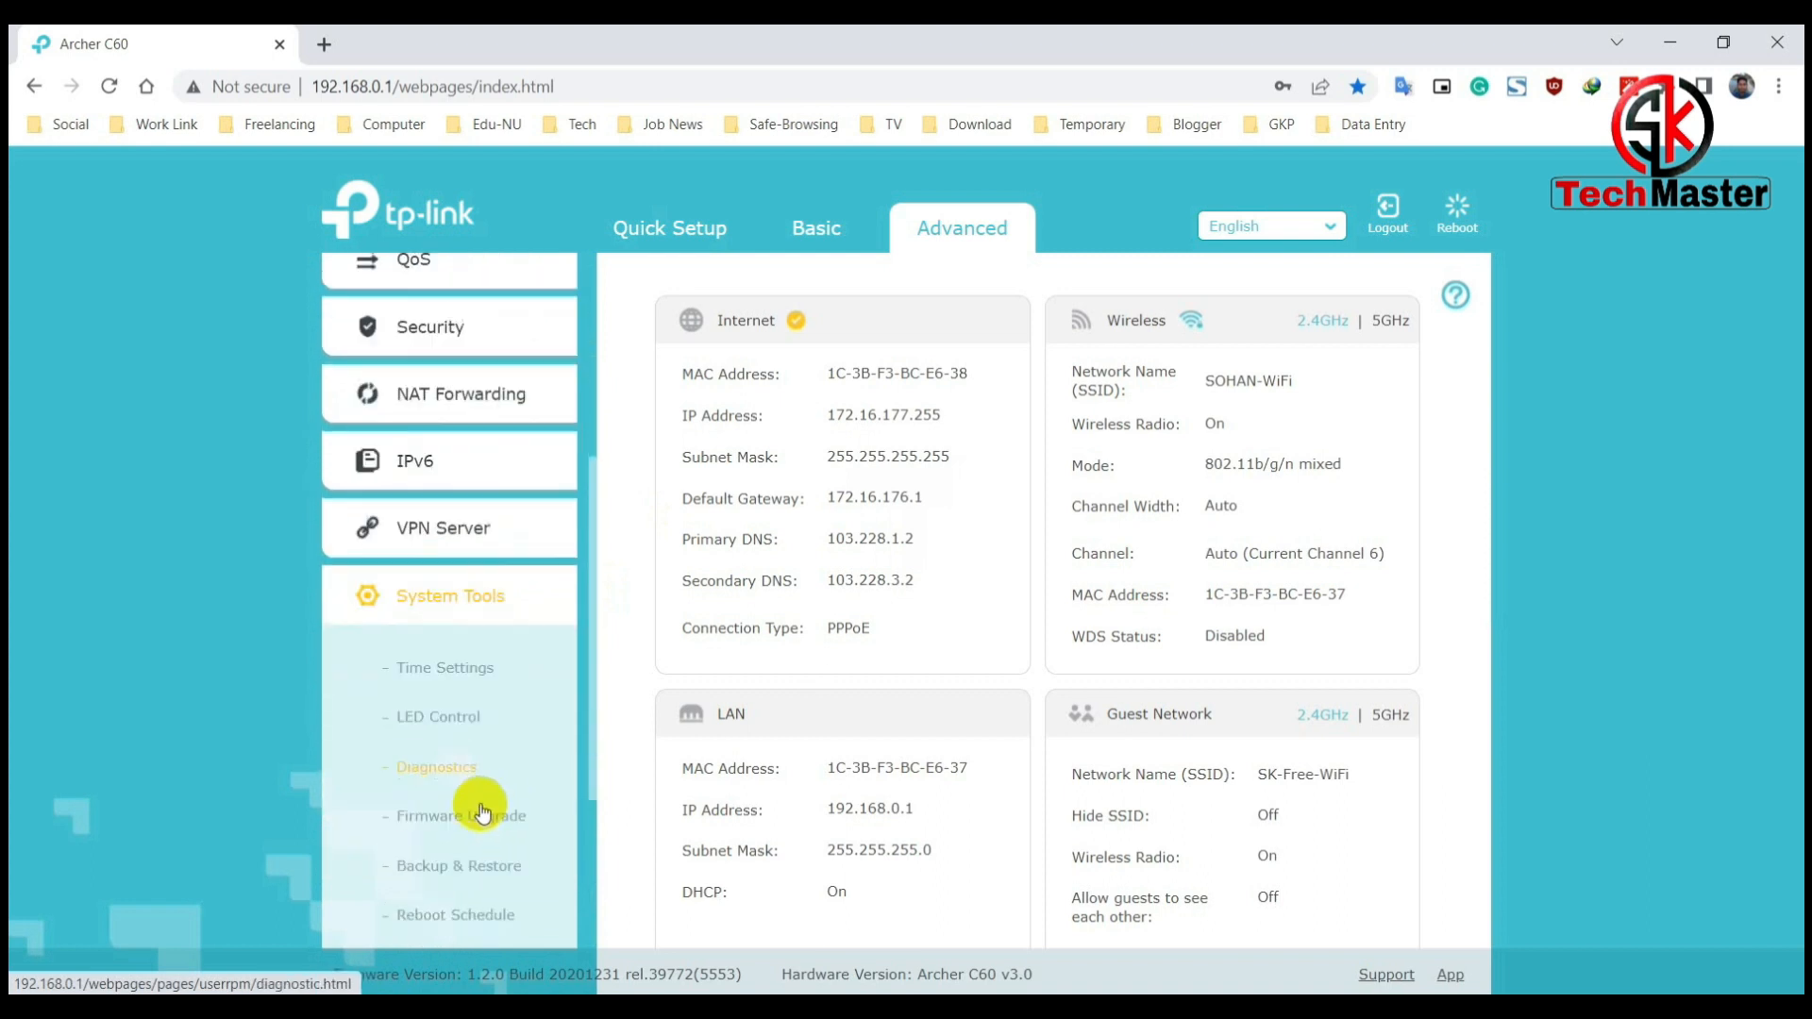
click(475, 868)
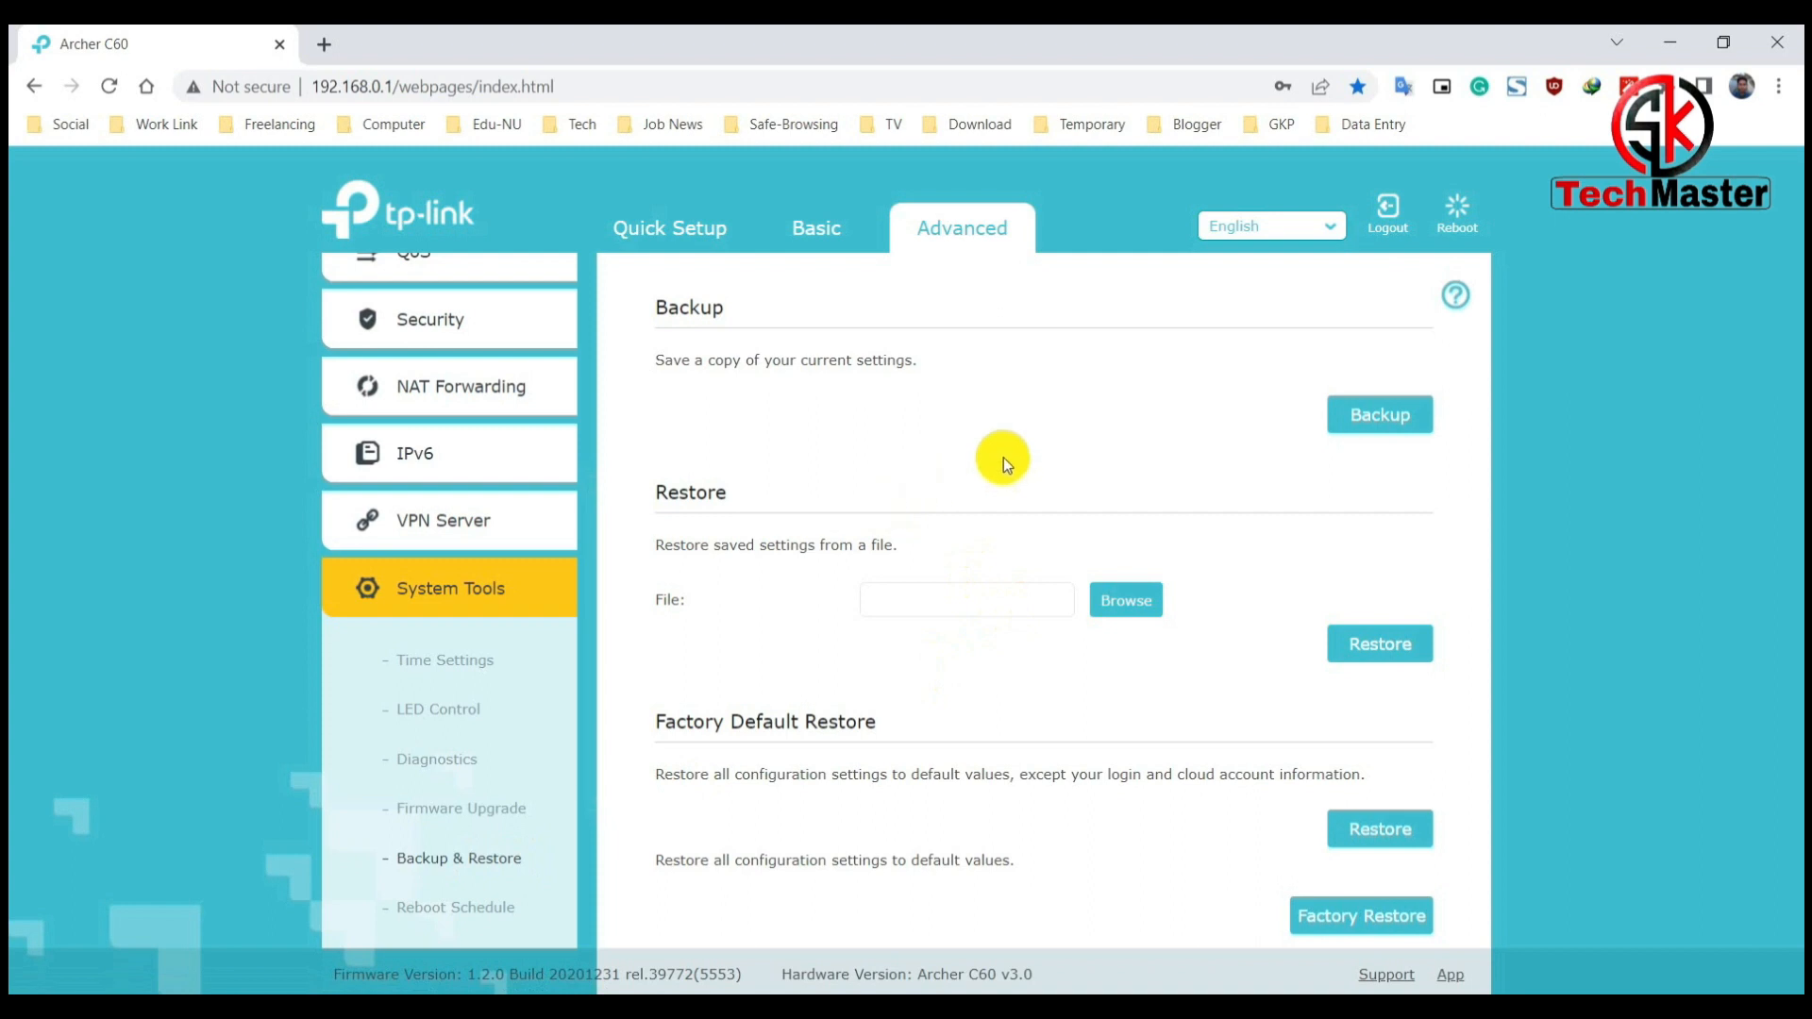
Step: Restore all of the router's configuration settings to factory defaults
scroll(1288, 812, down, 1)
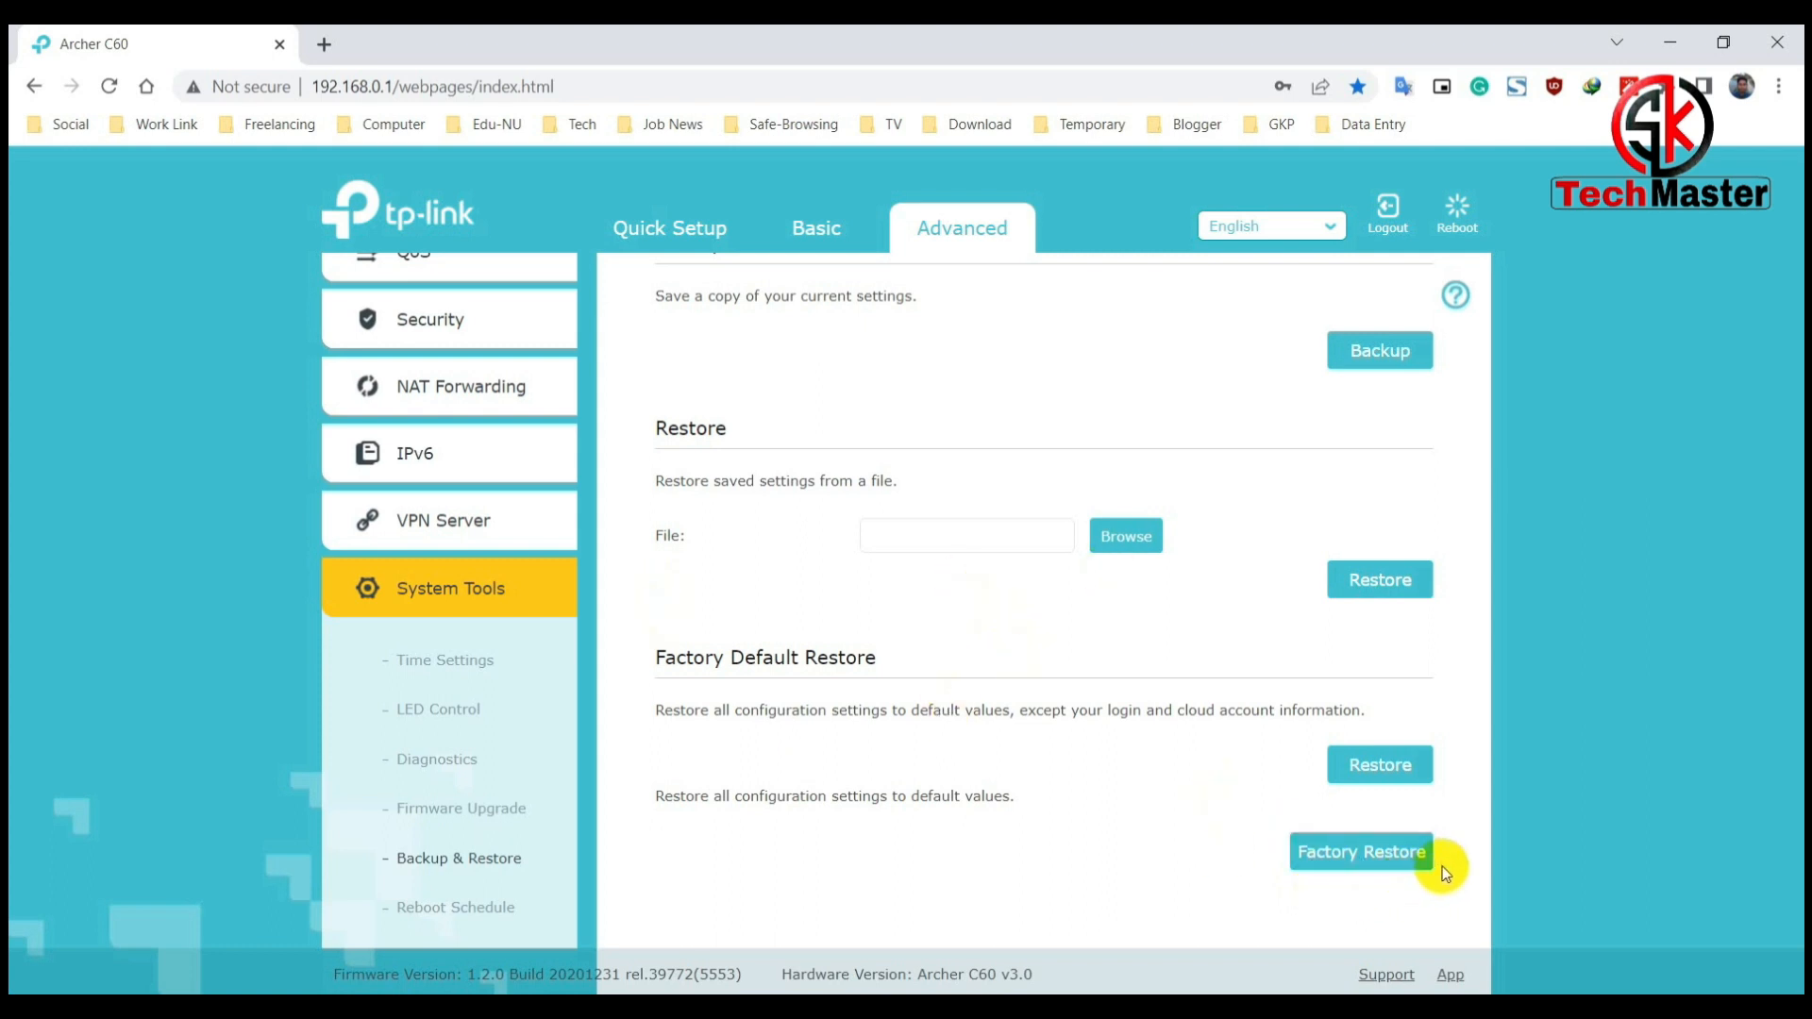
click(1372, 856)
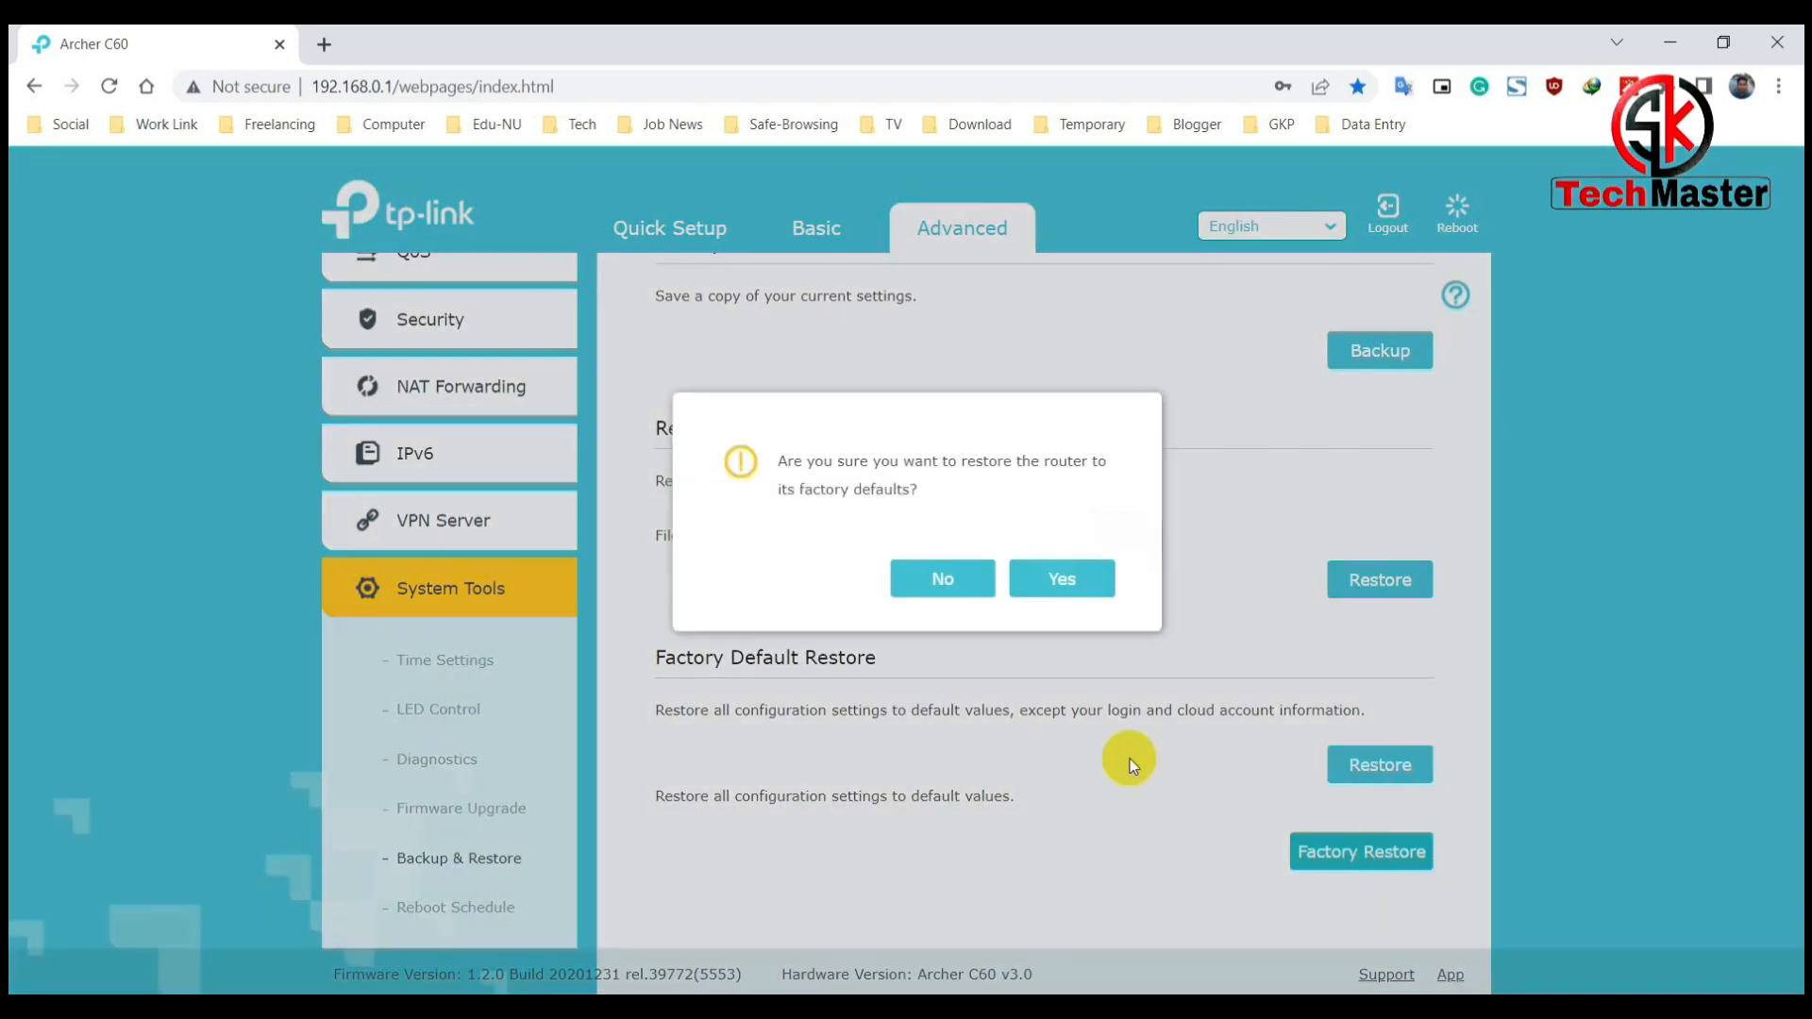
click(1061, 587)
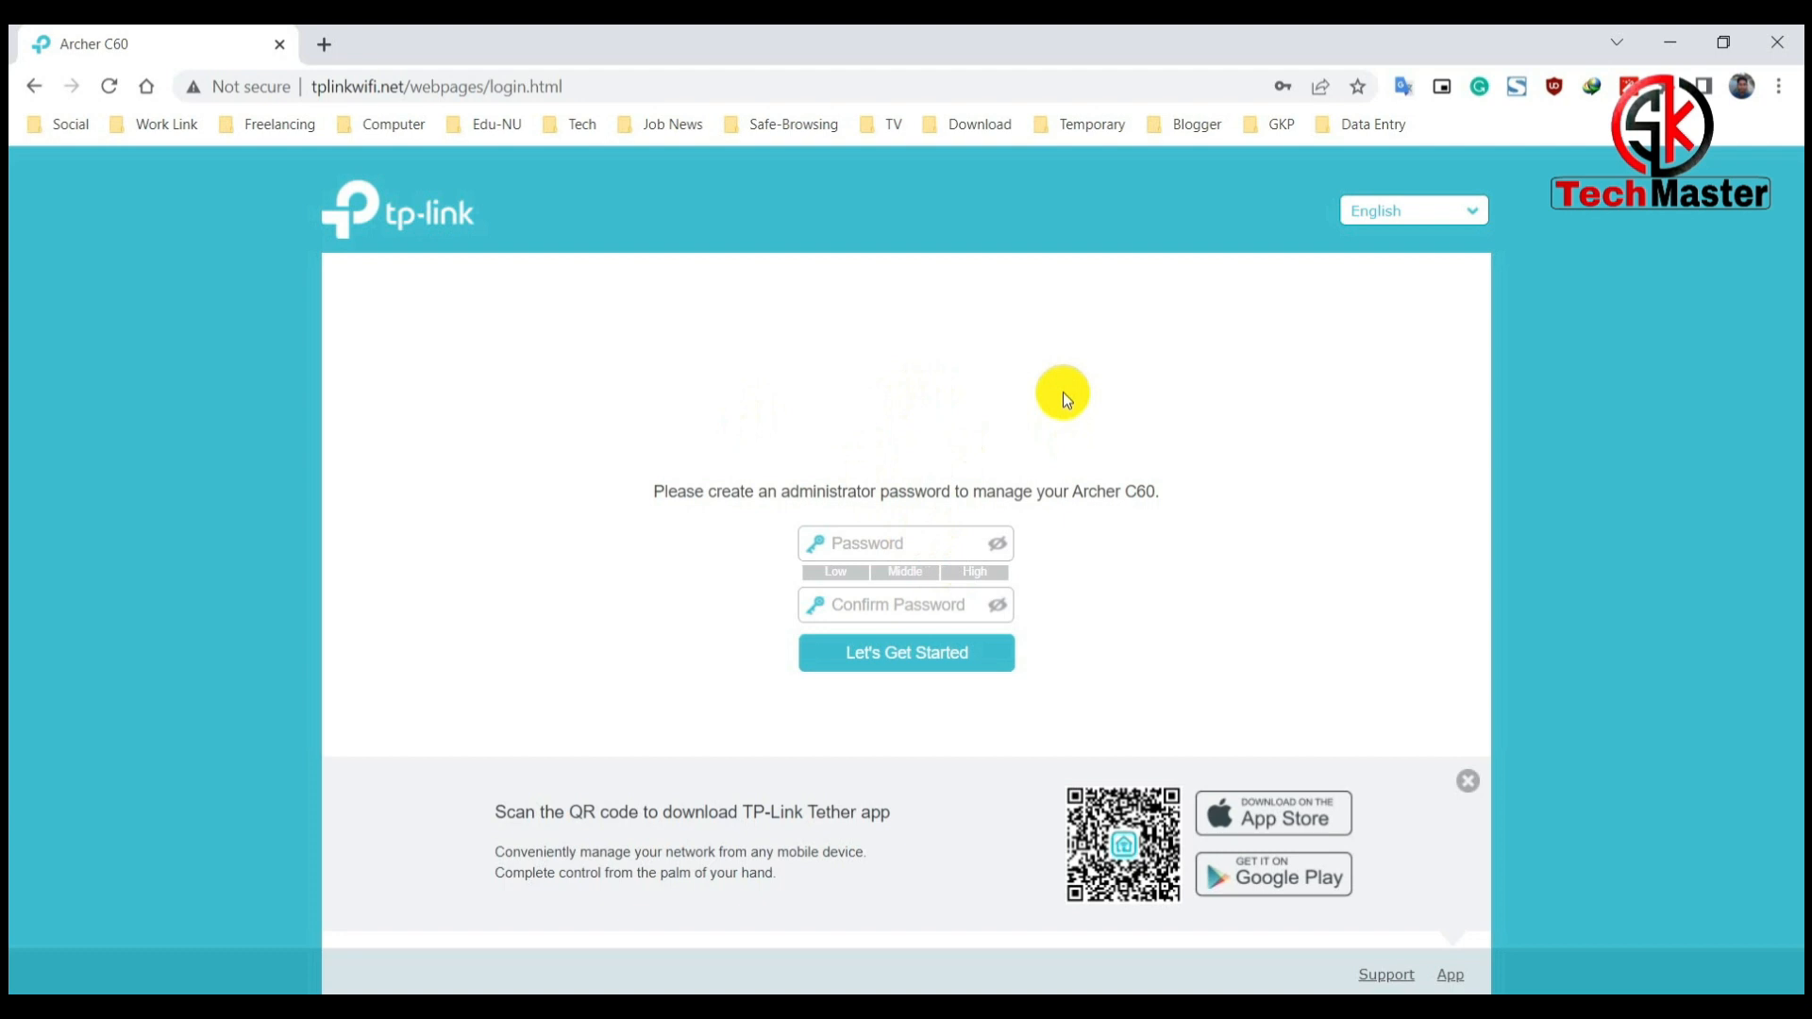
Step: Create the router's new administrator password, confirm it and start the quick setup
click(874, 542)
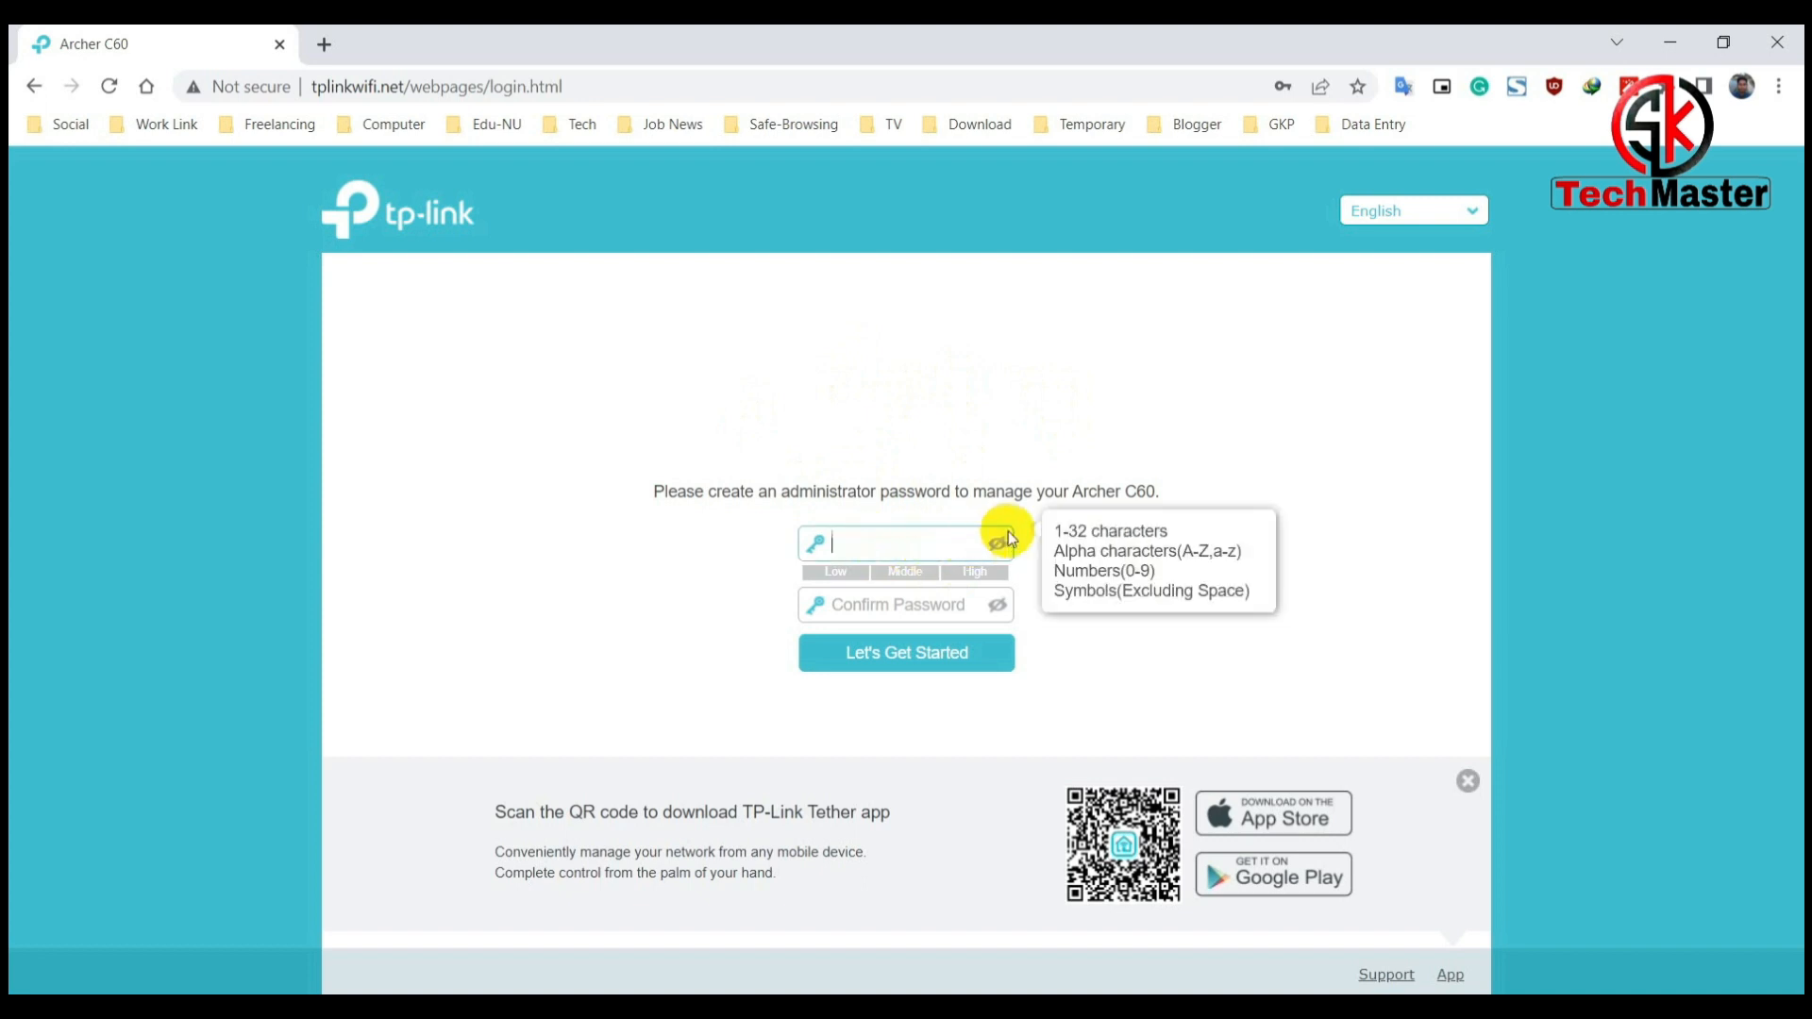
key(ctrl+v)
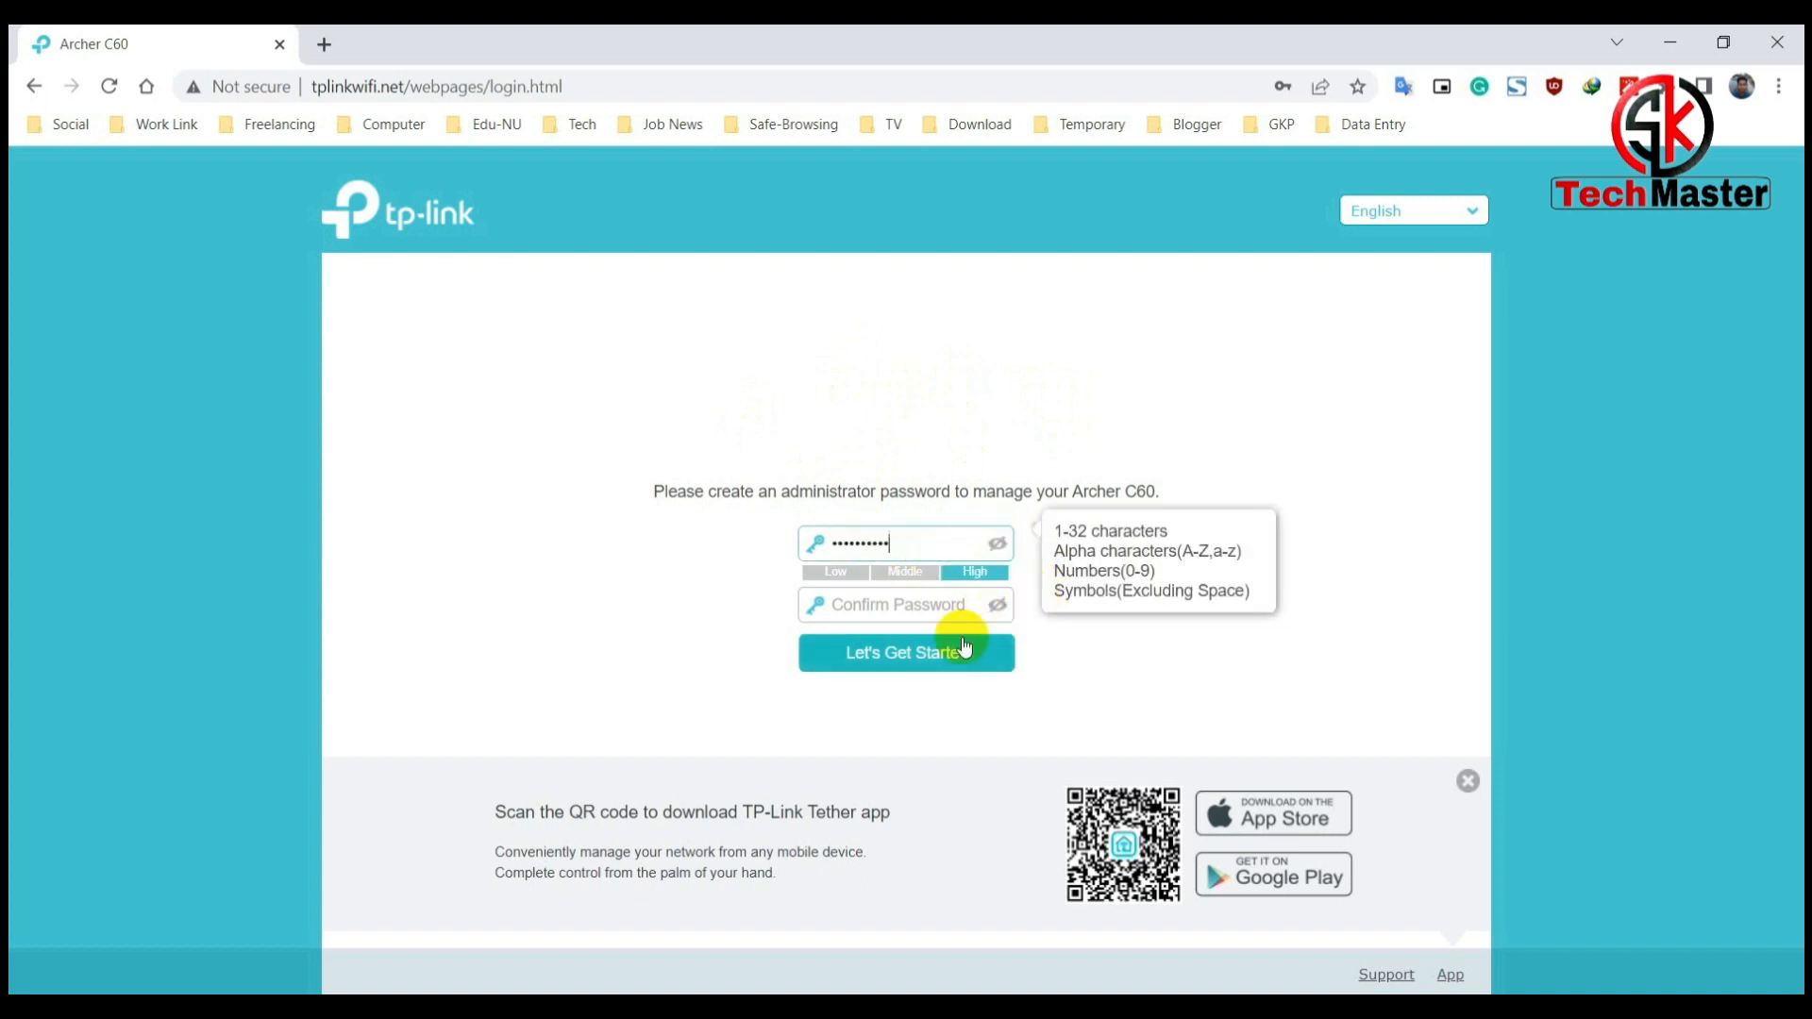
click(873, 600)
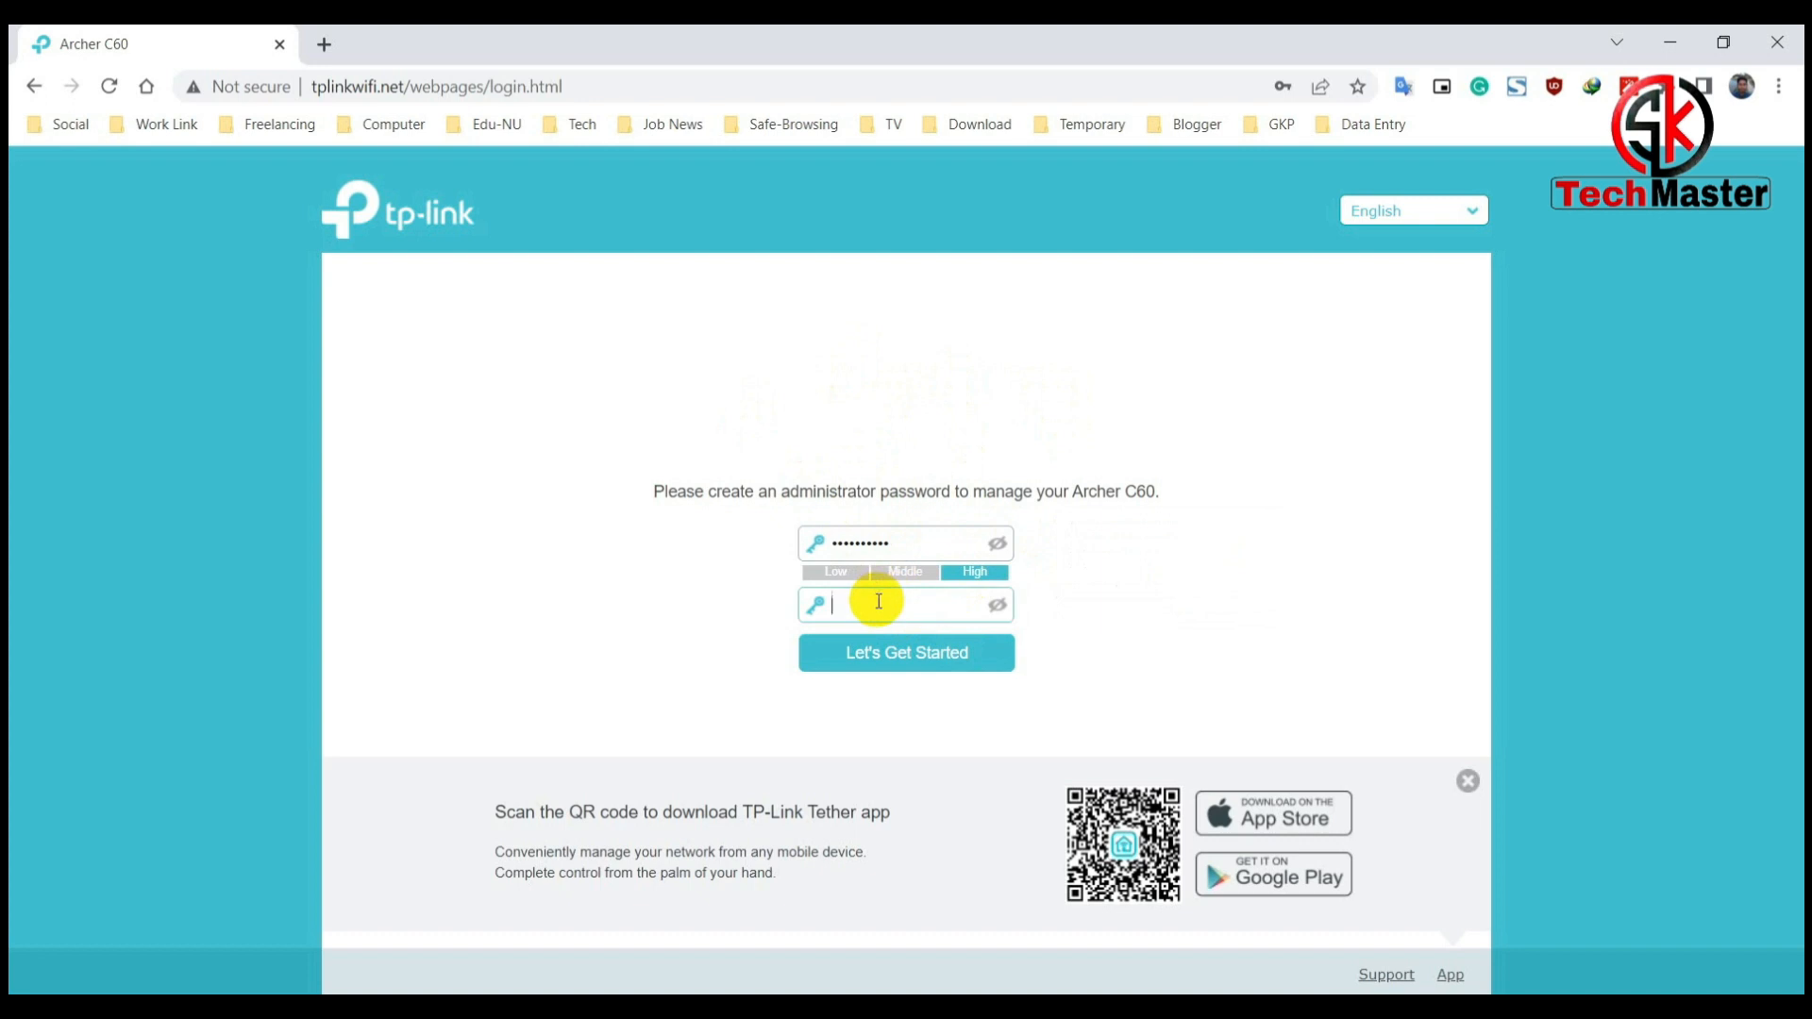
key(ctrl+v)
click(924, 658)
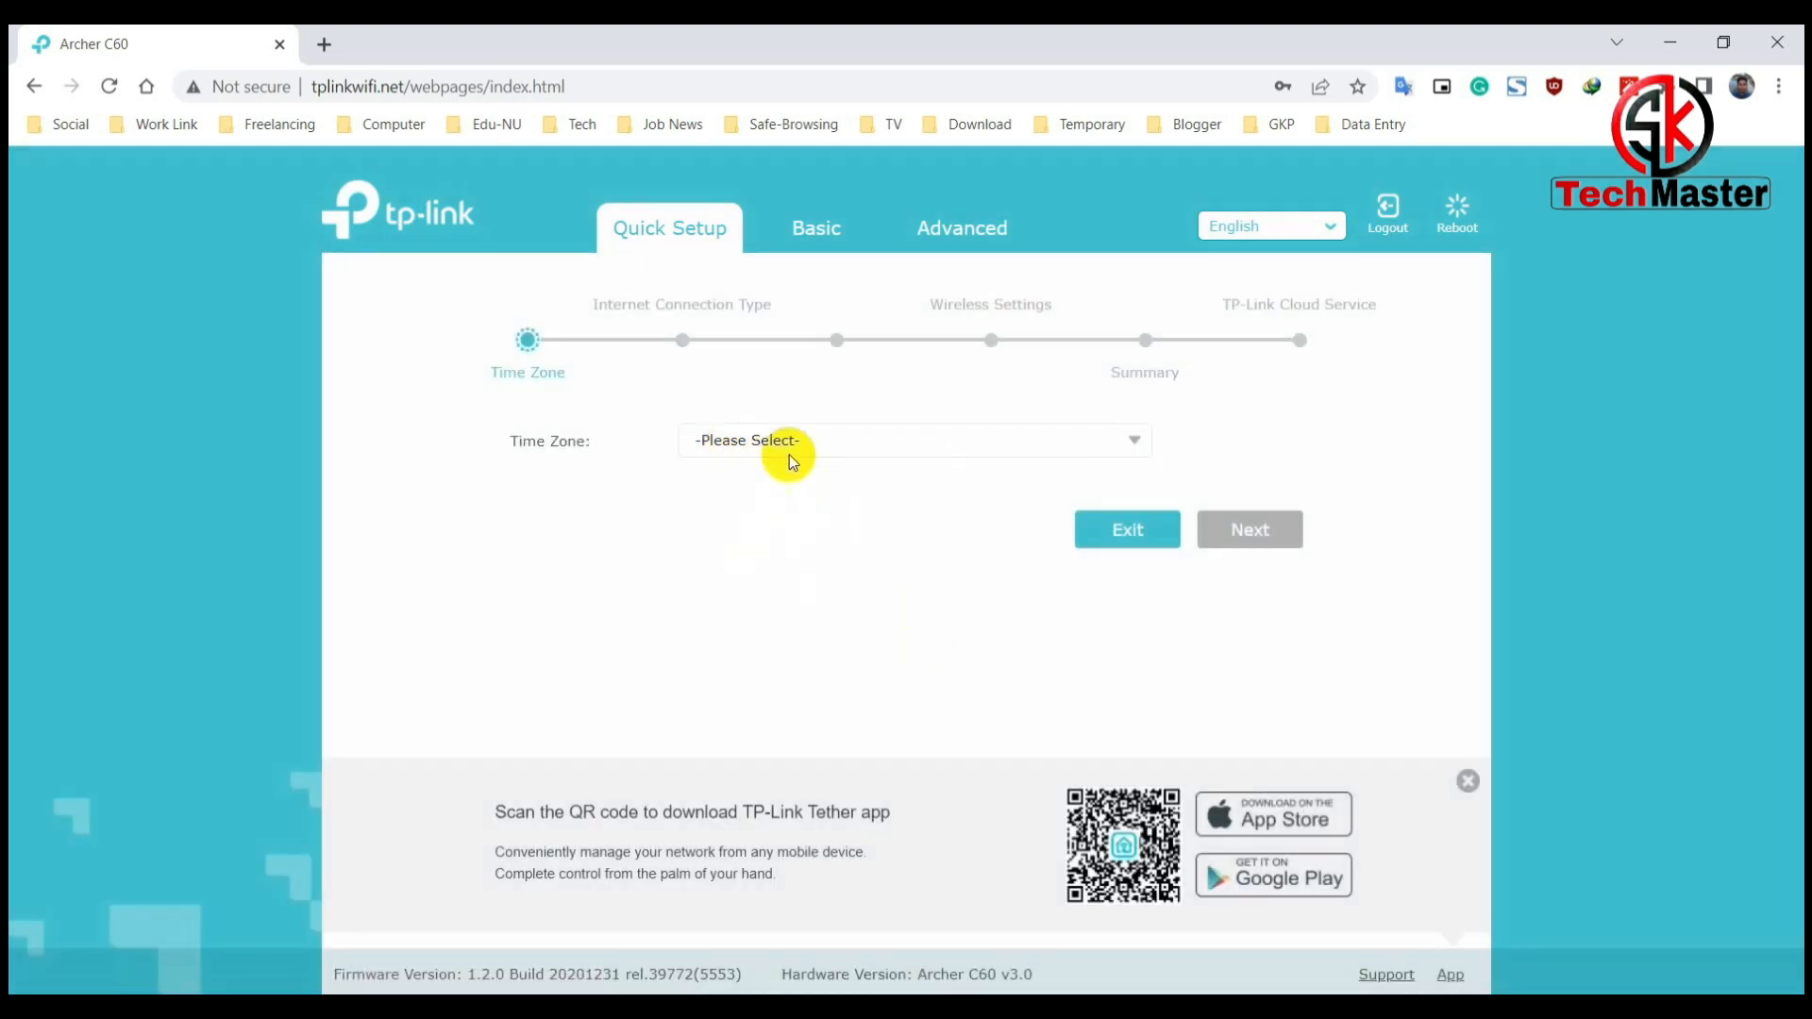
Step: Set the time zone to (GMT+06:00) Alma-Ata, Dhaka and continue to the connection type
click(1100, 445)
scroll(856, 593, down, 10)
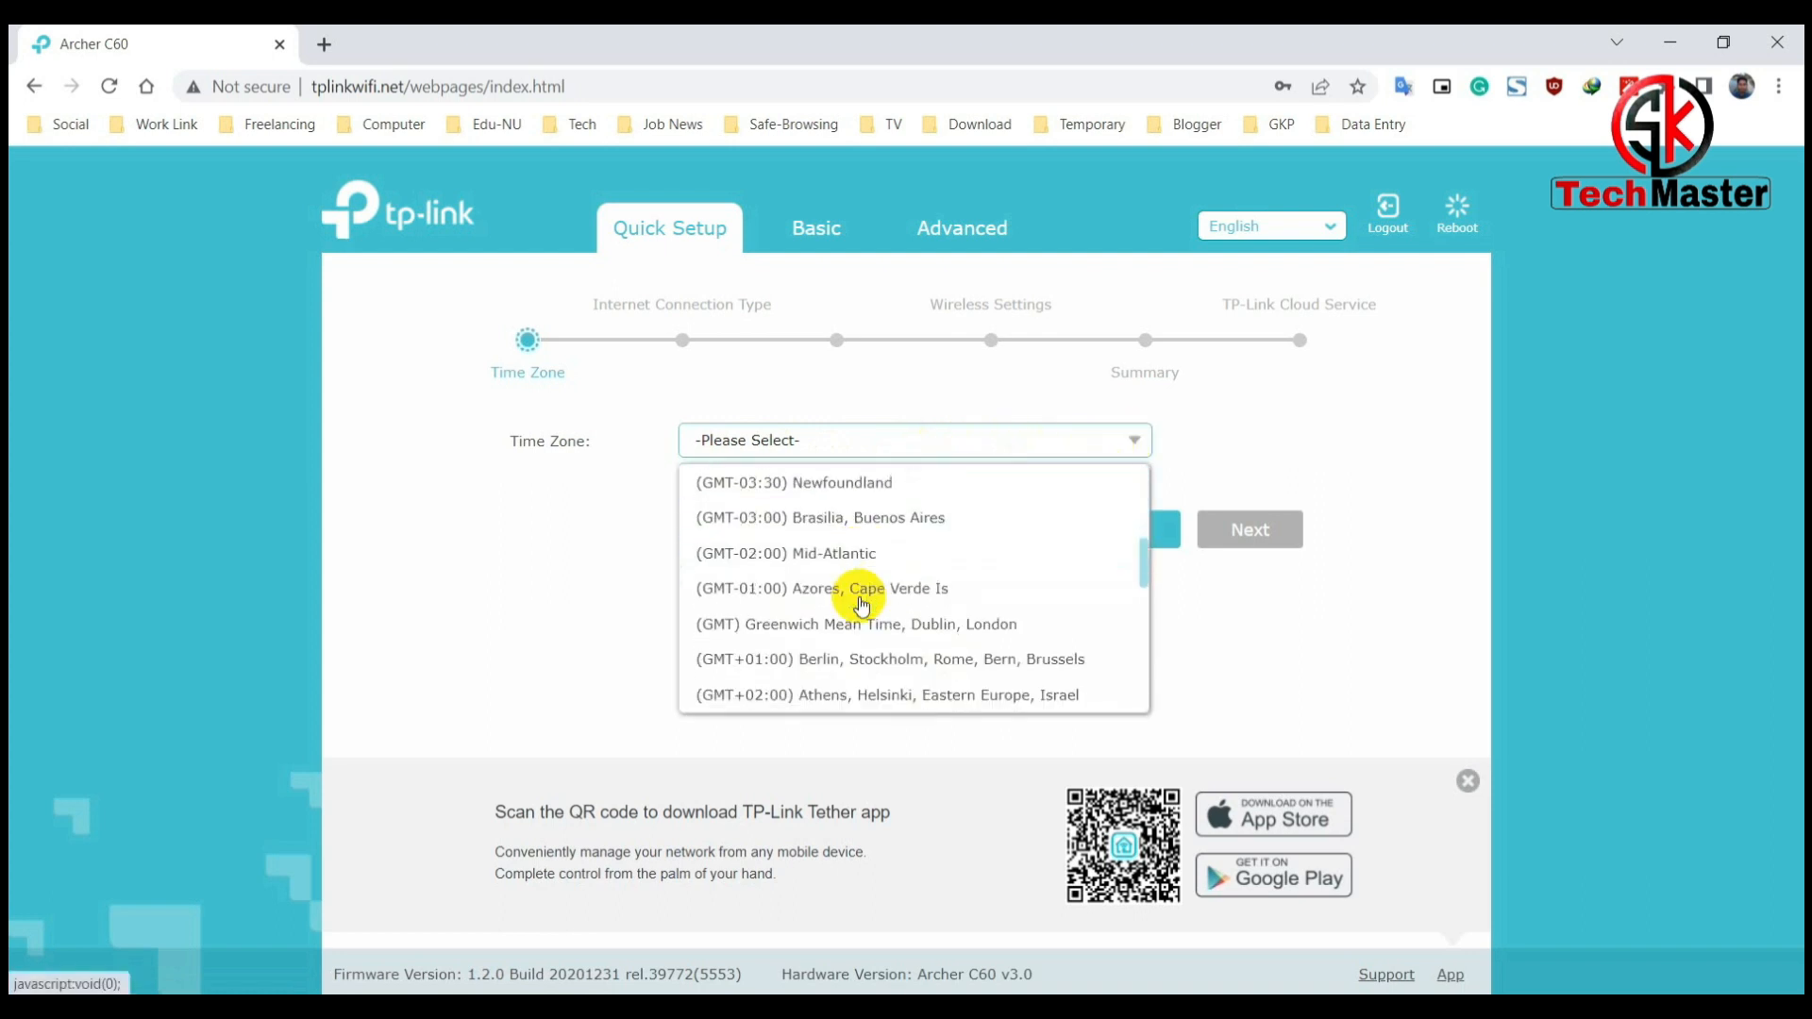
scroll(860, 604, up, 3)
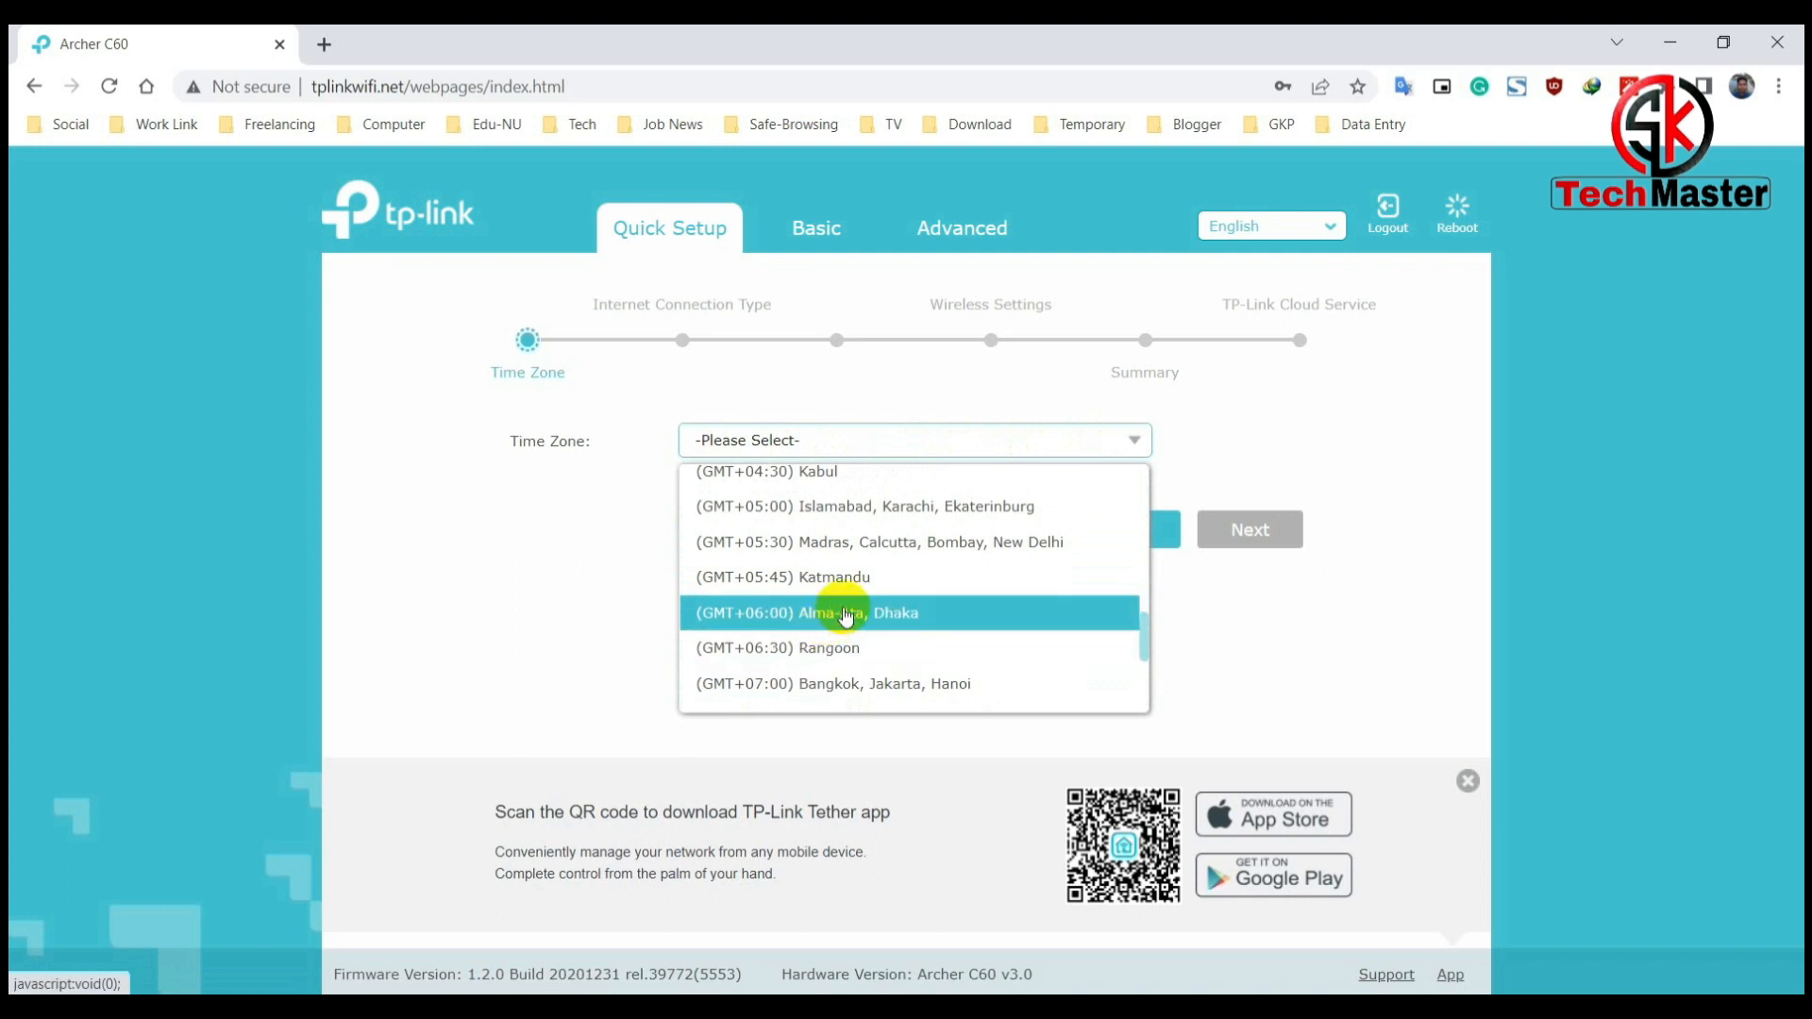
click(891, 614)
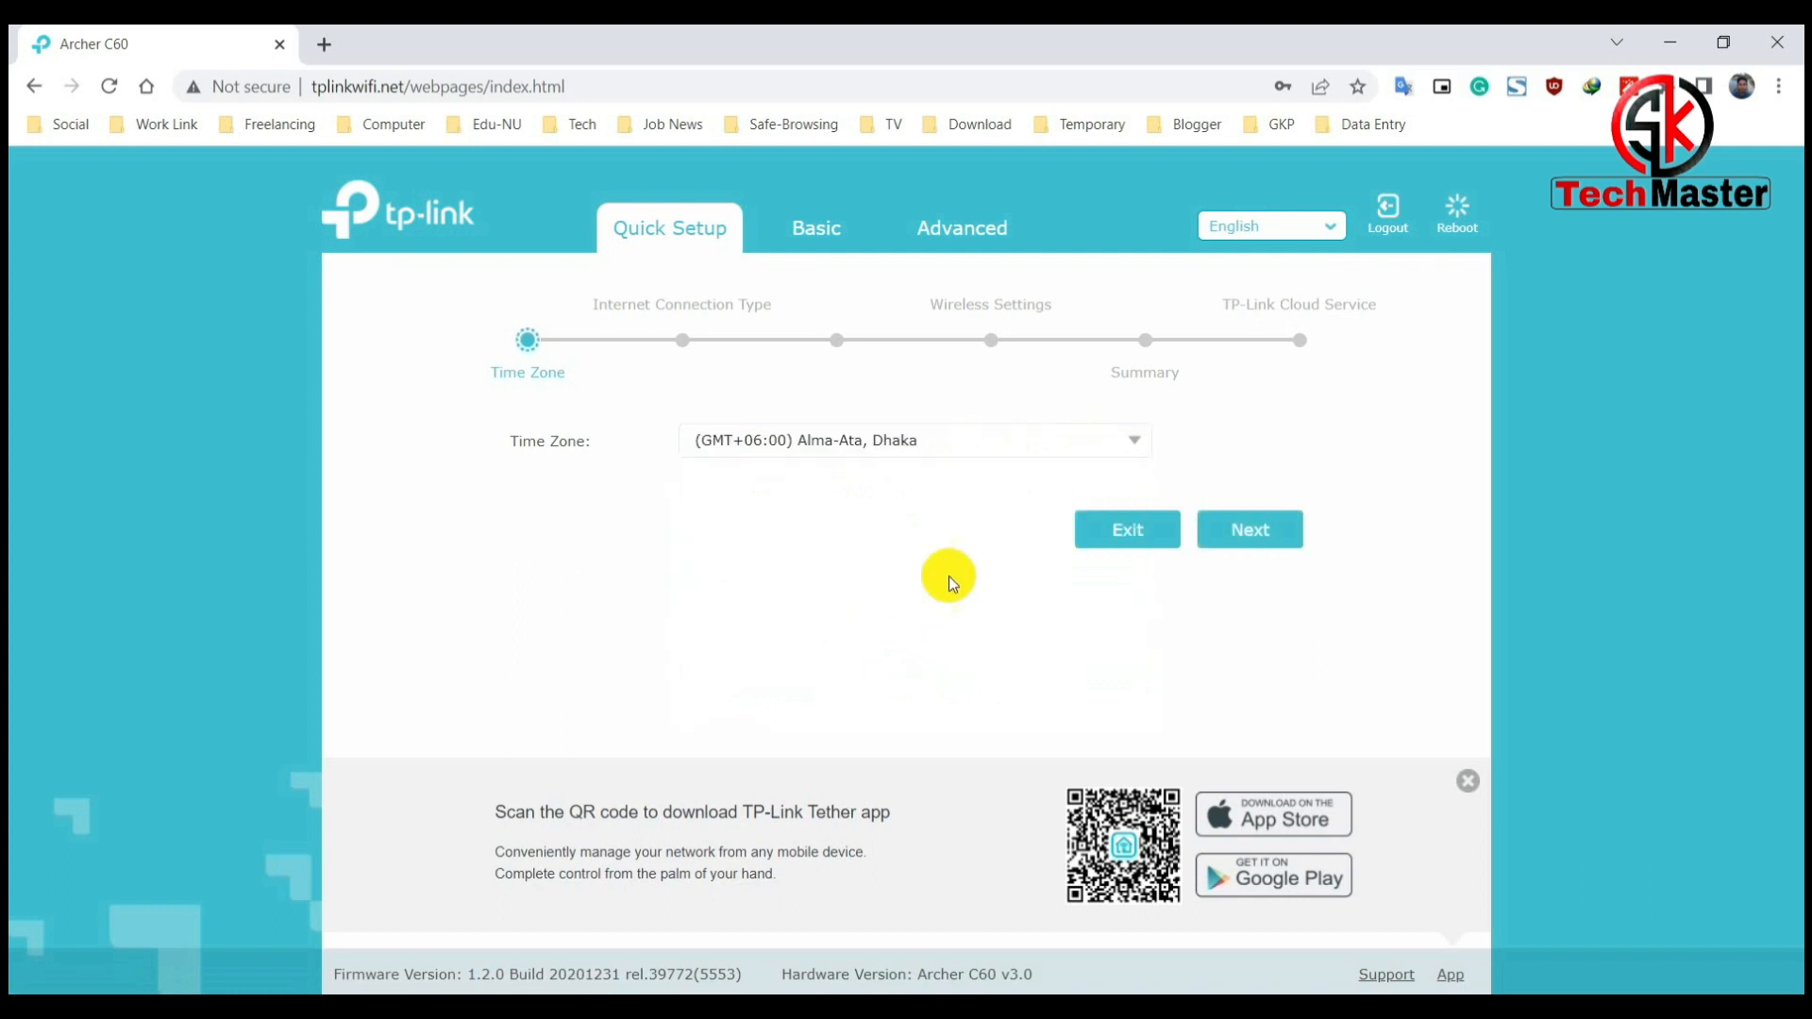
click(1260, 529)
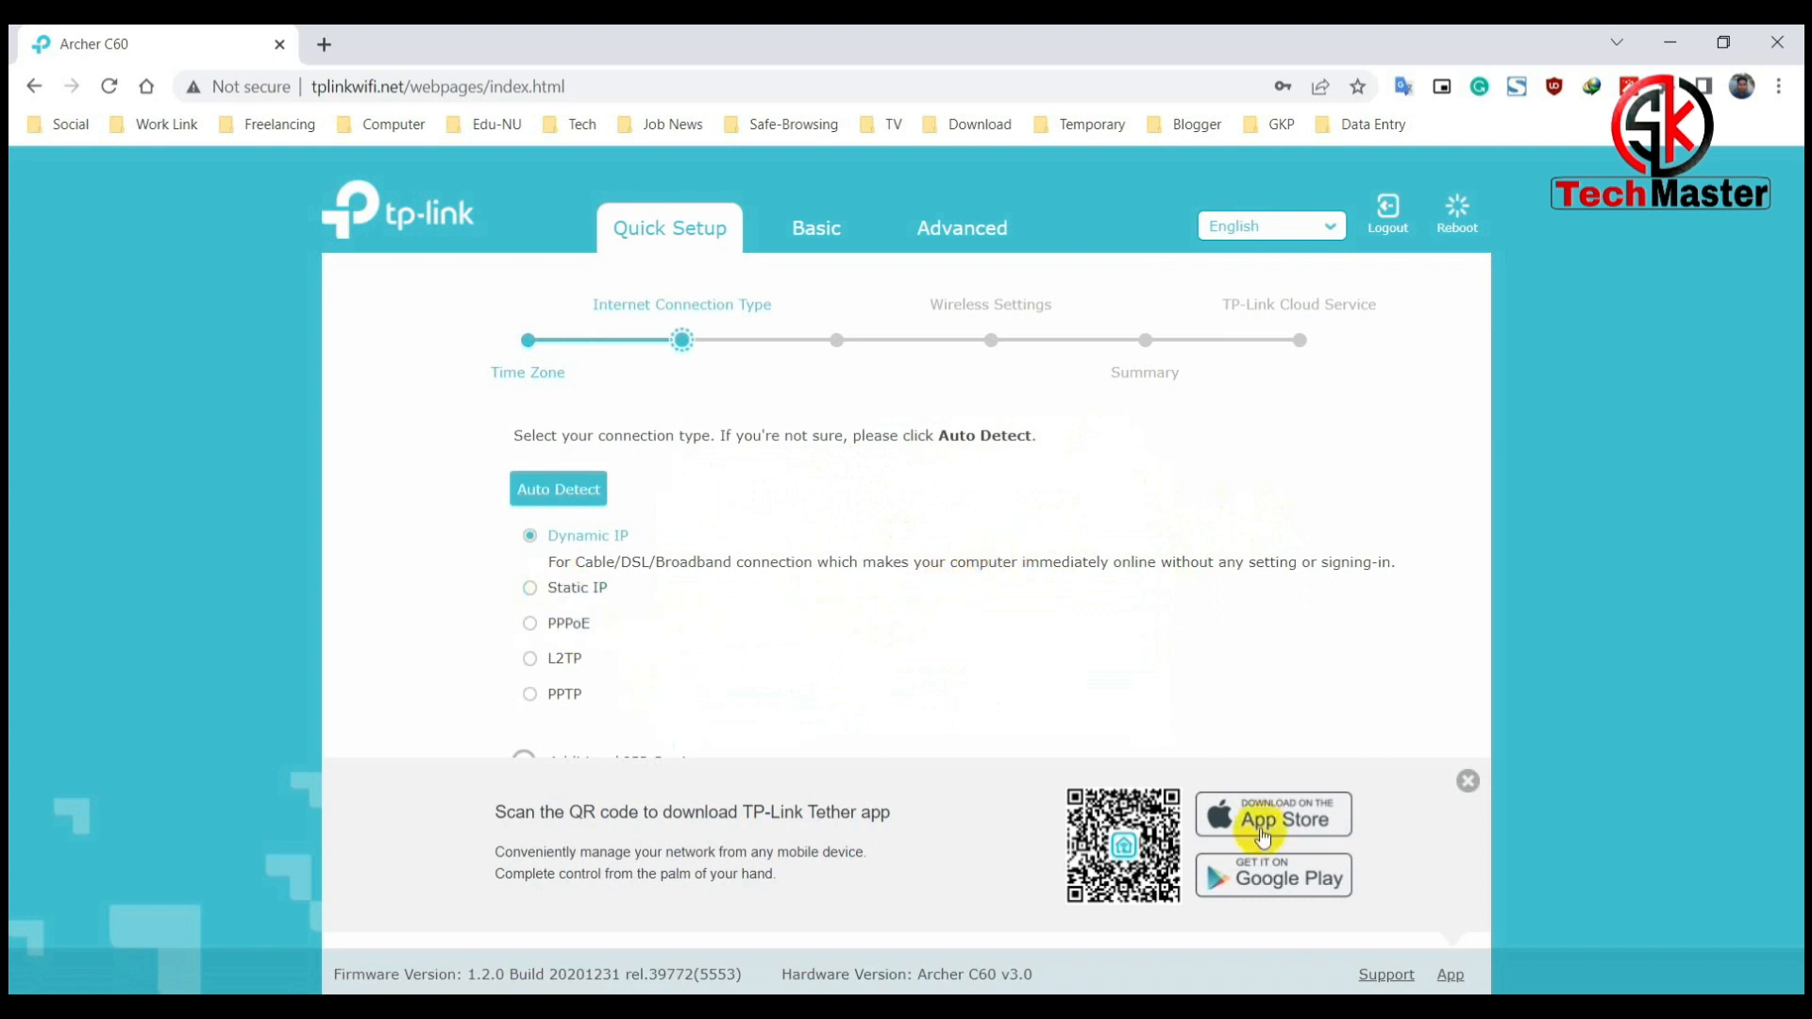
Step: Dismiss the Tether app banner, auto-detect the internet connection type and proceed with the detected type
click(1467, 781)
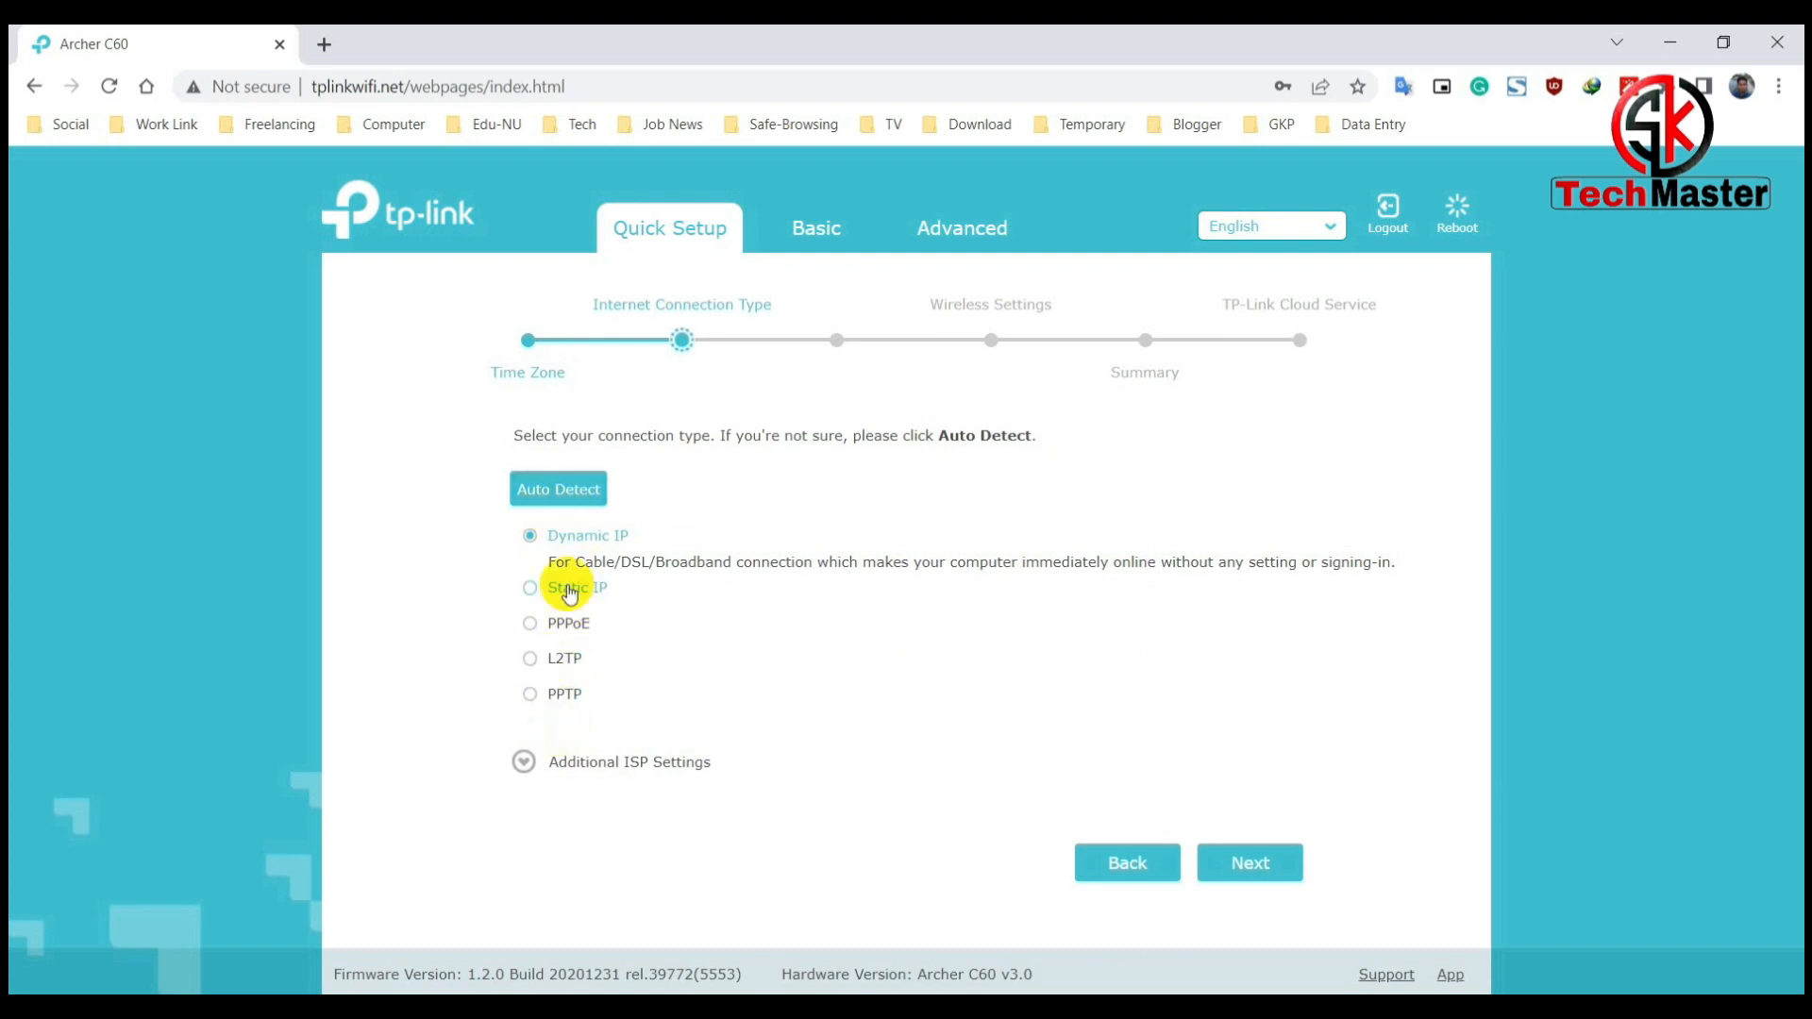
click(552, 494)
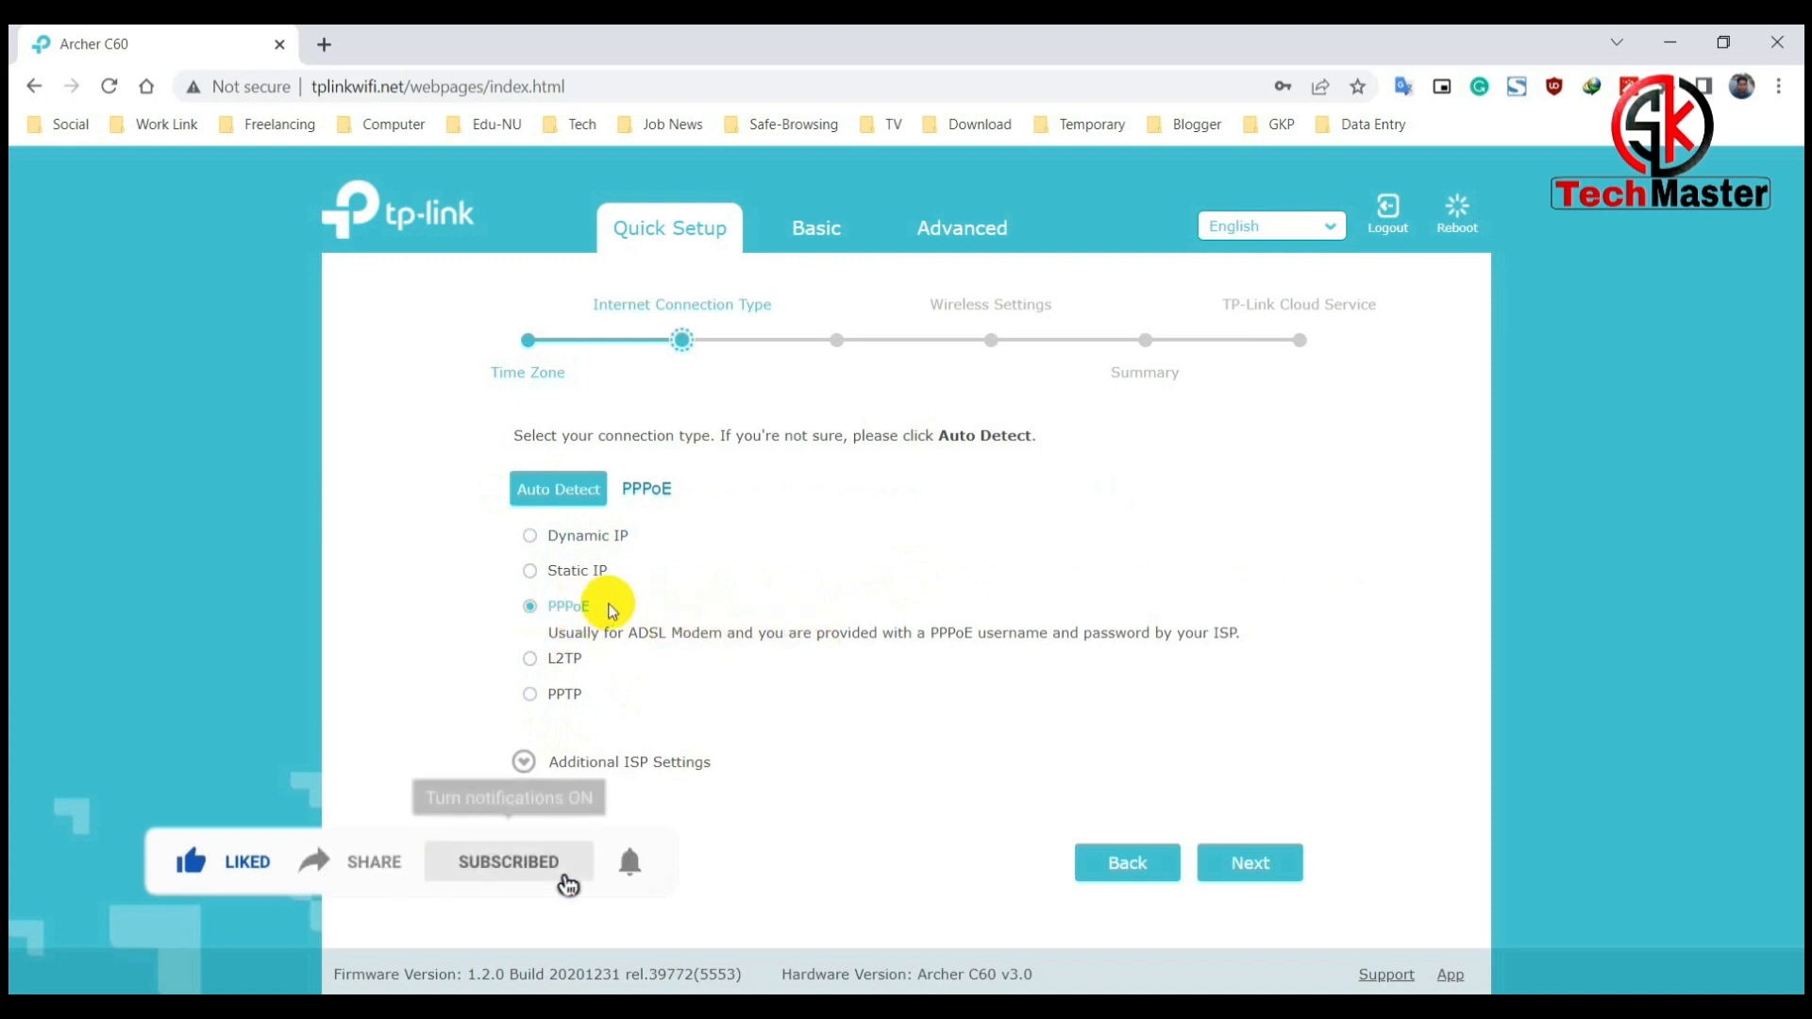
click(1255, 861)
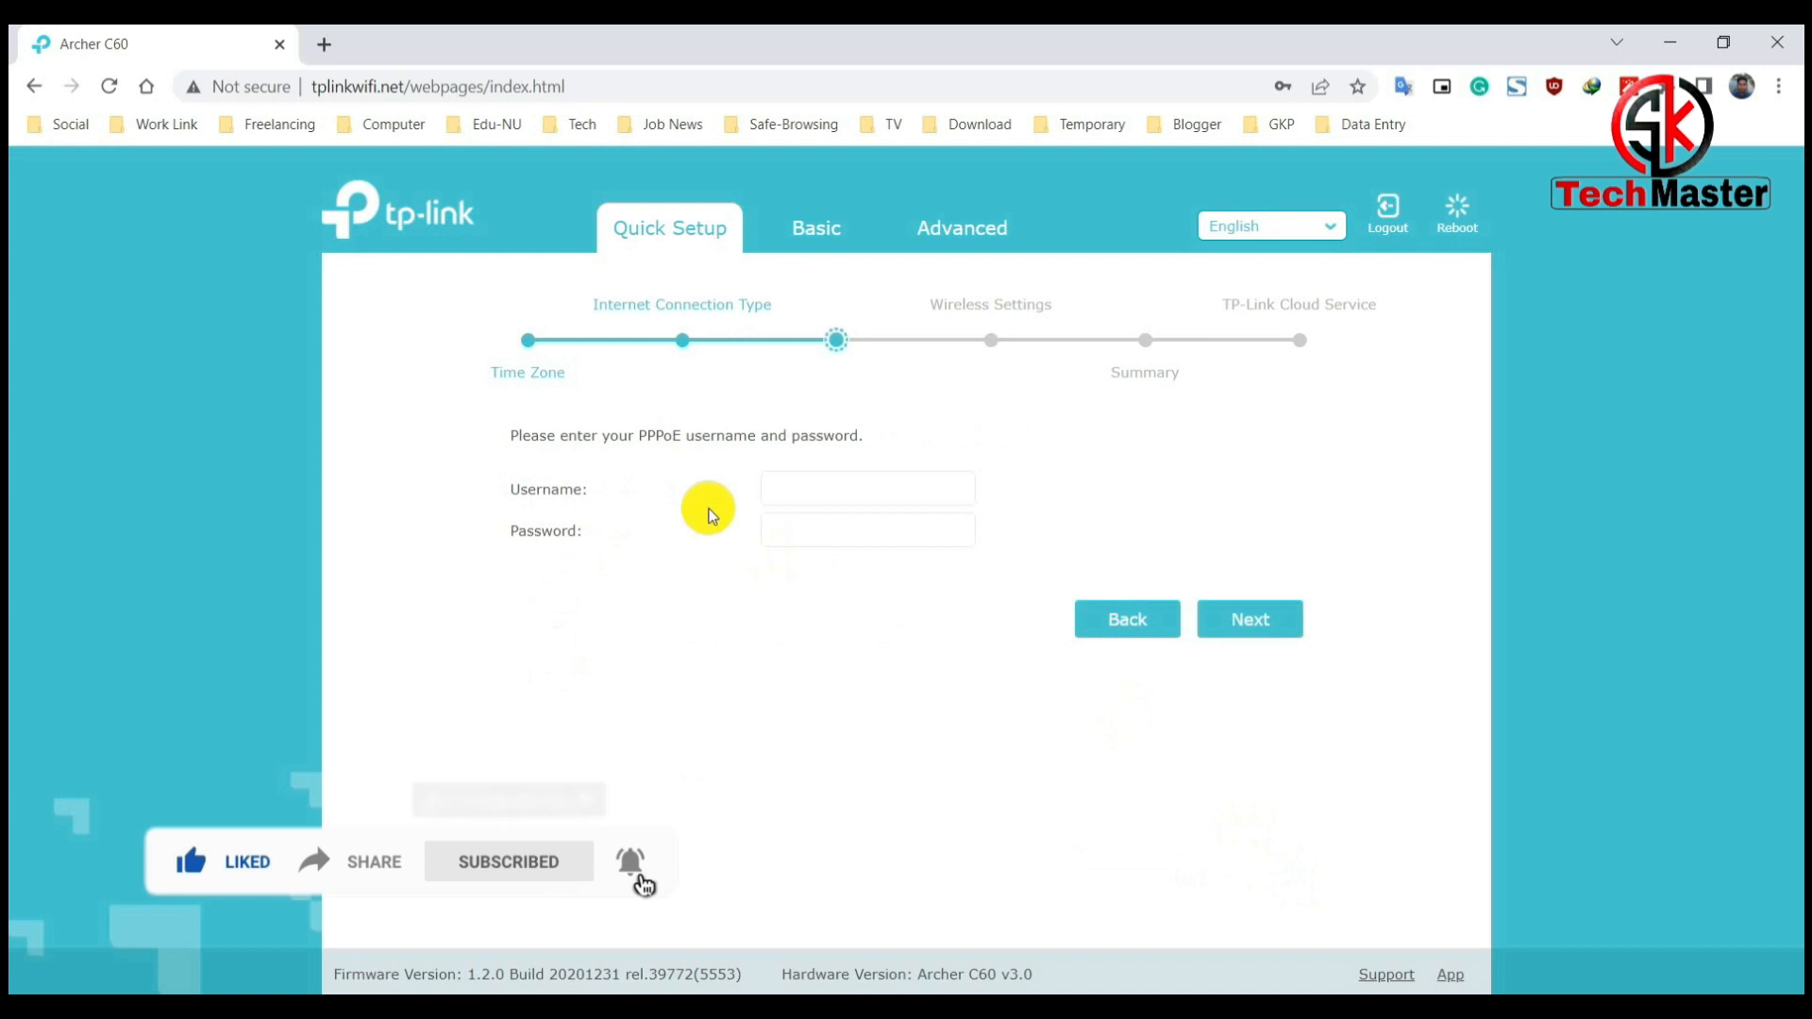
Step: Enter the PPPoE username and password supplied for the connection and continue to the wireless settings
click(830, 491)
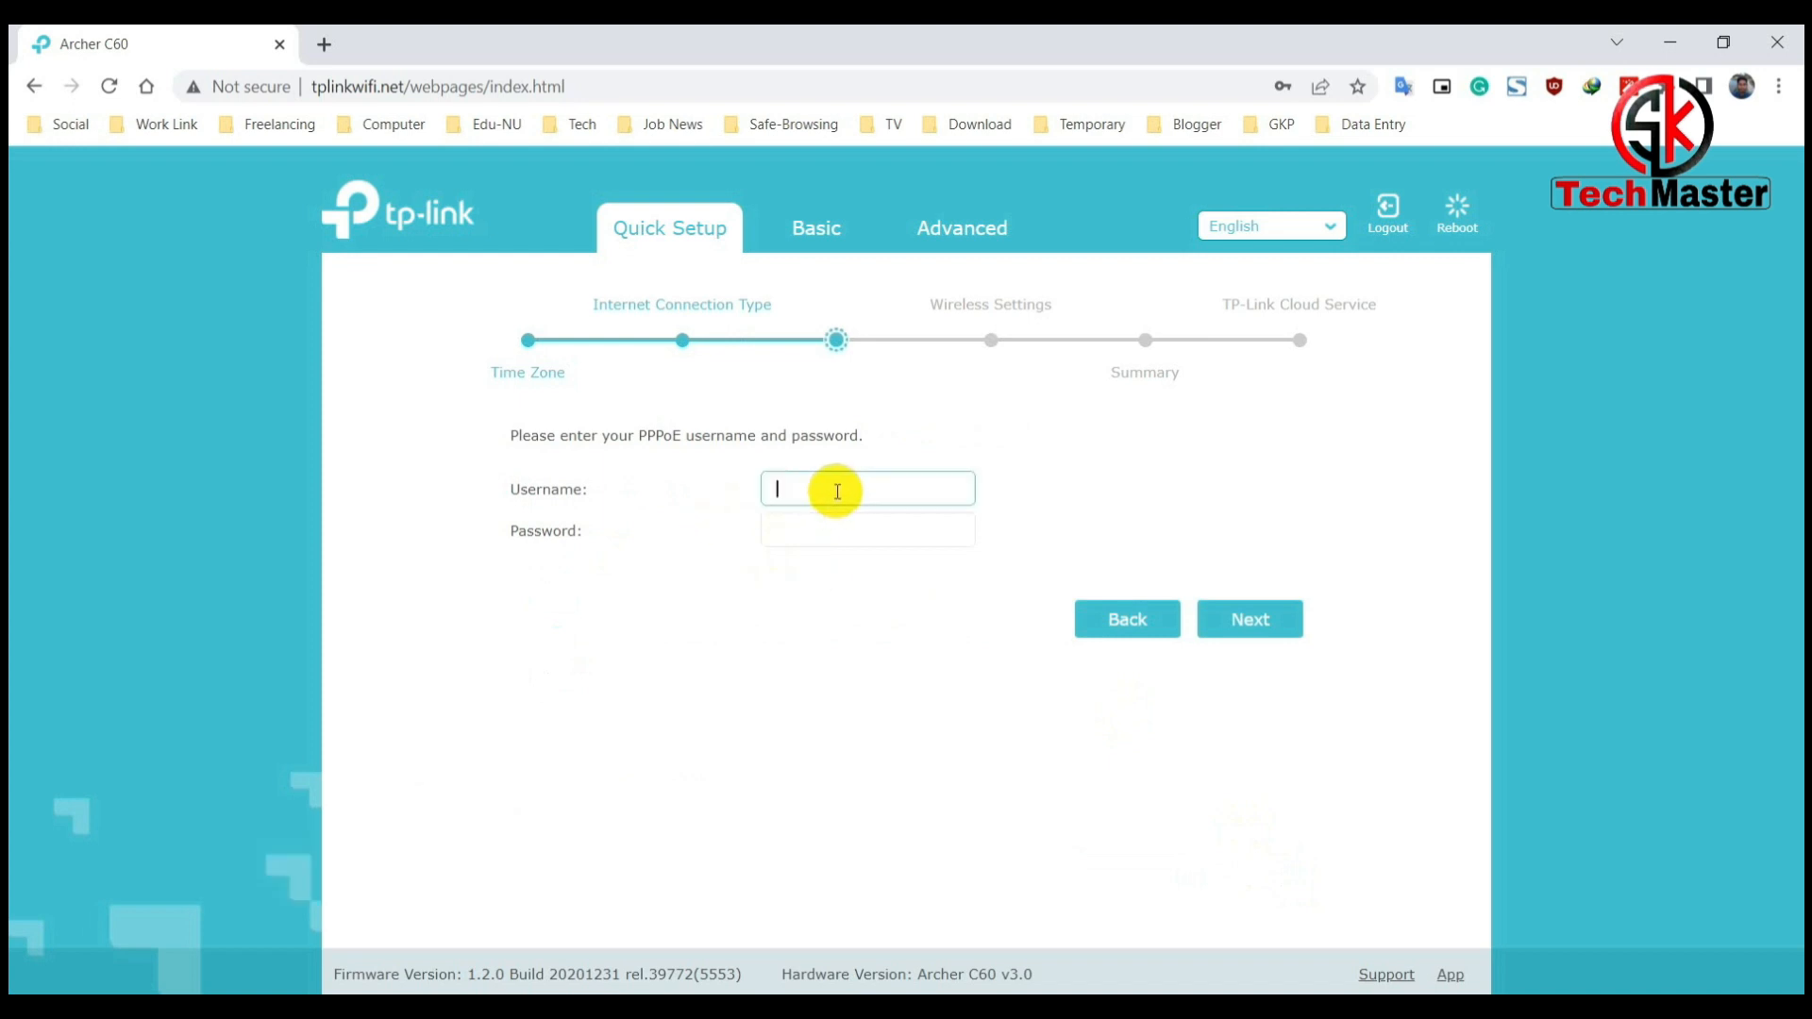
click(702, 608)
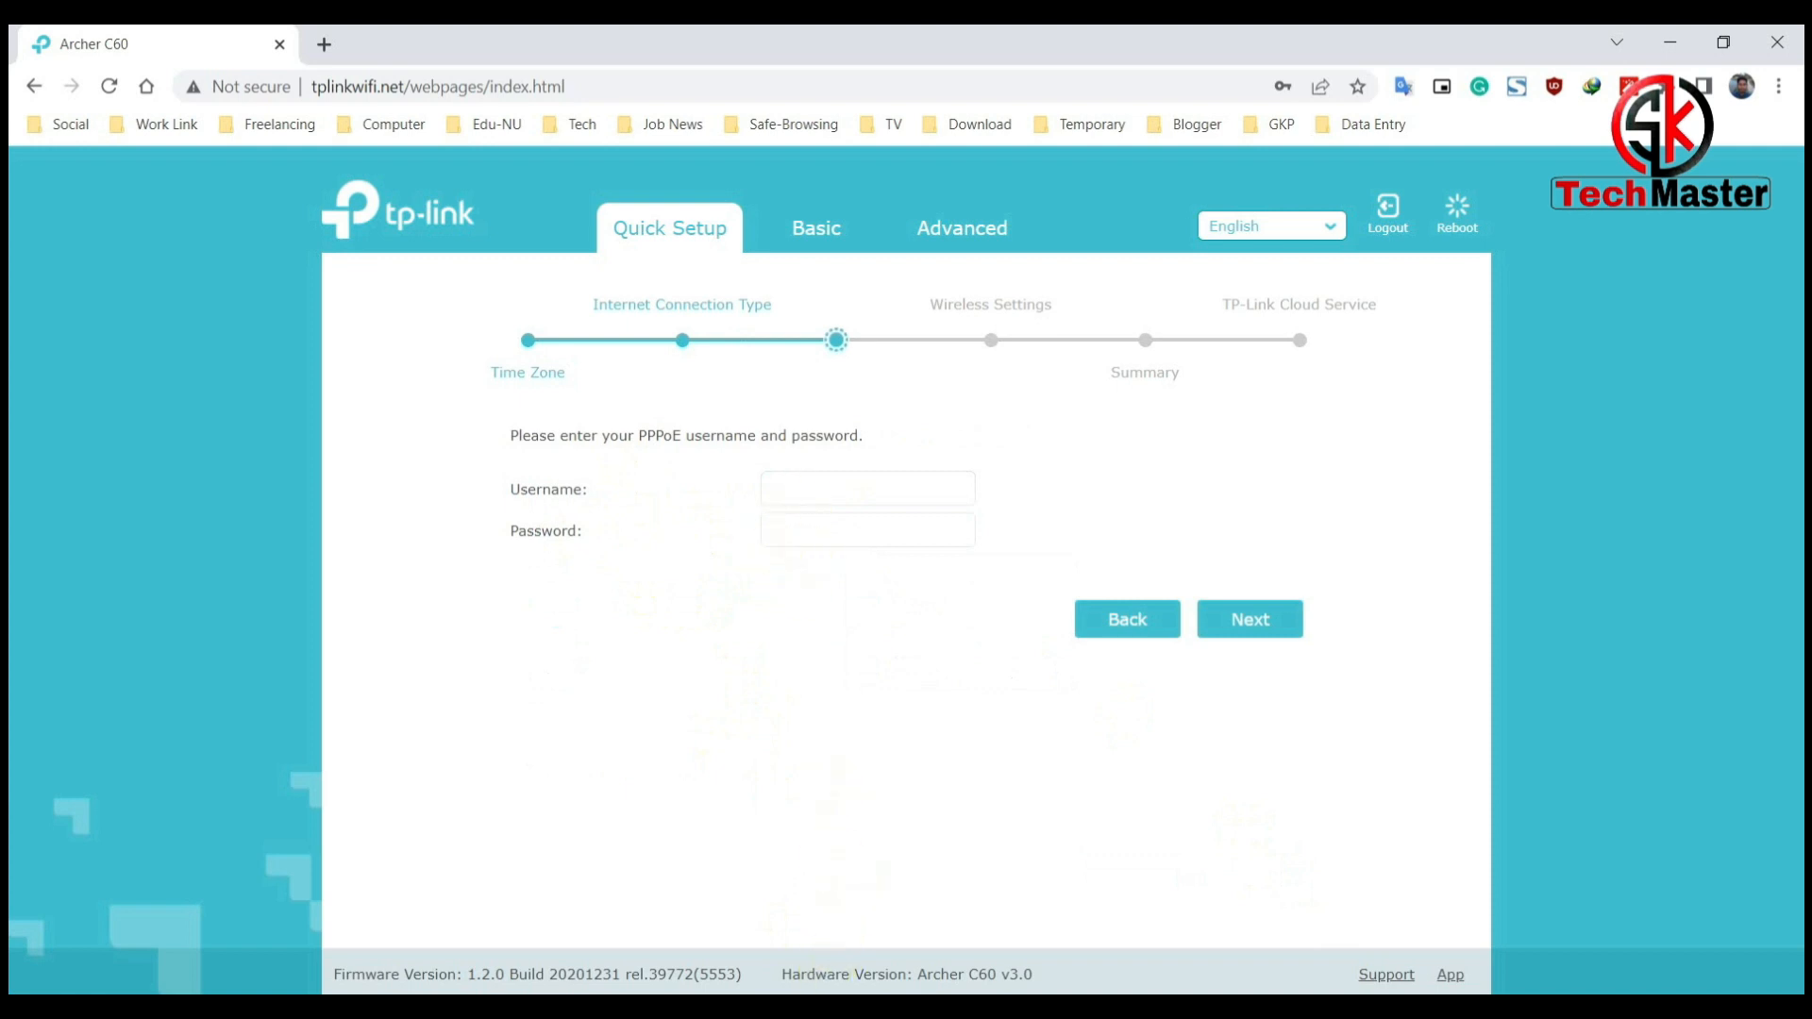
click(833, 490)
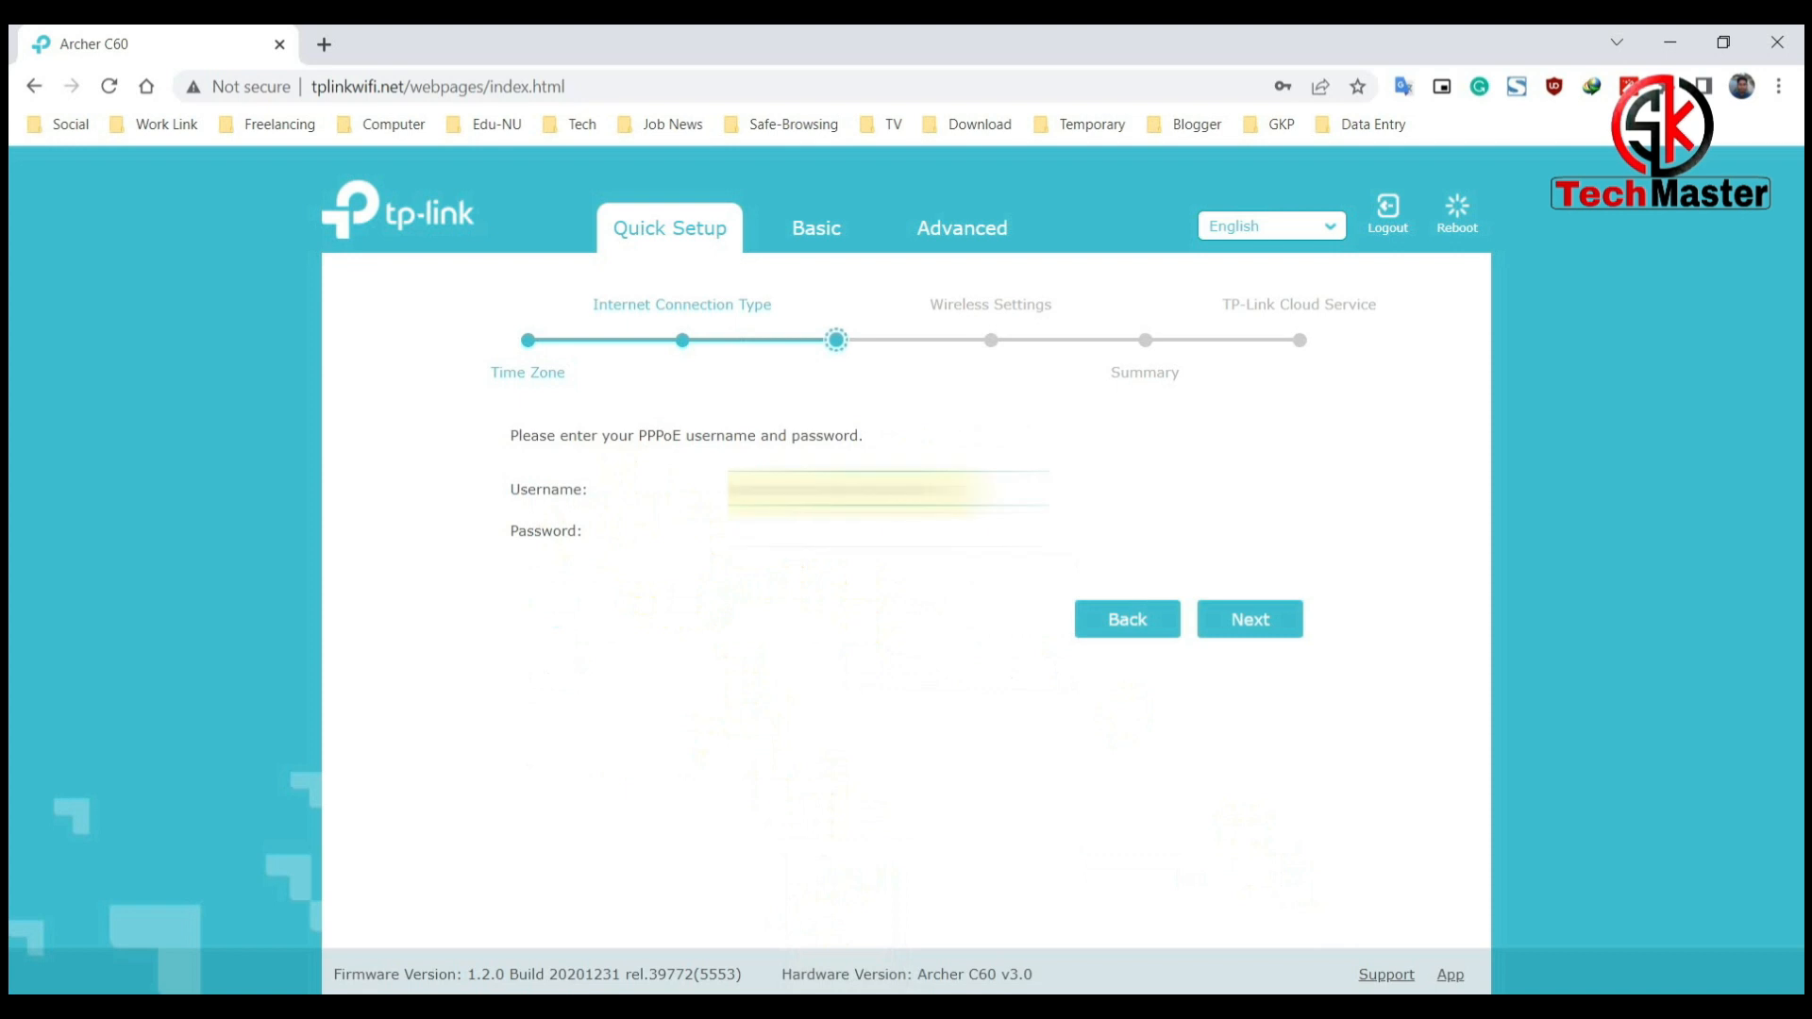
key(ctrl+a)
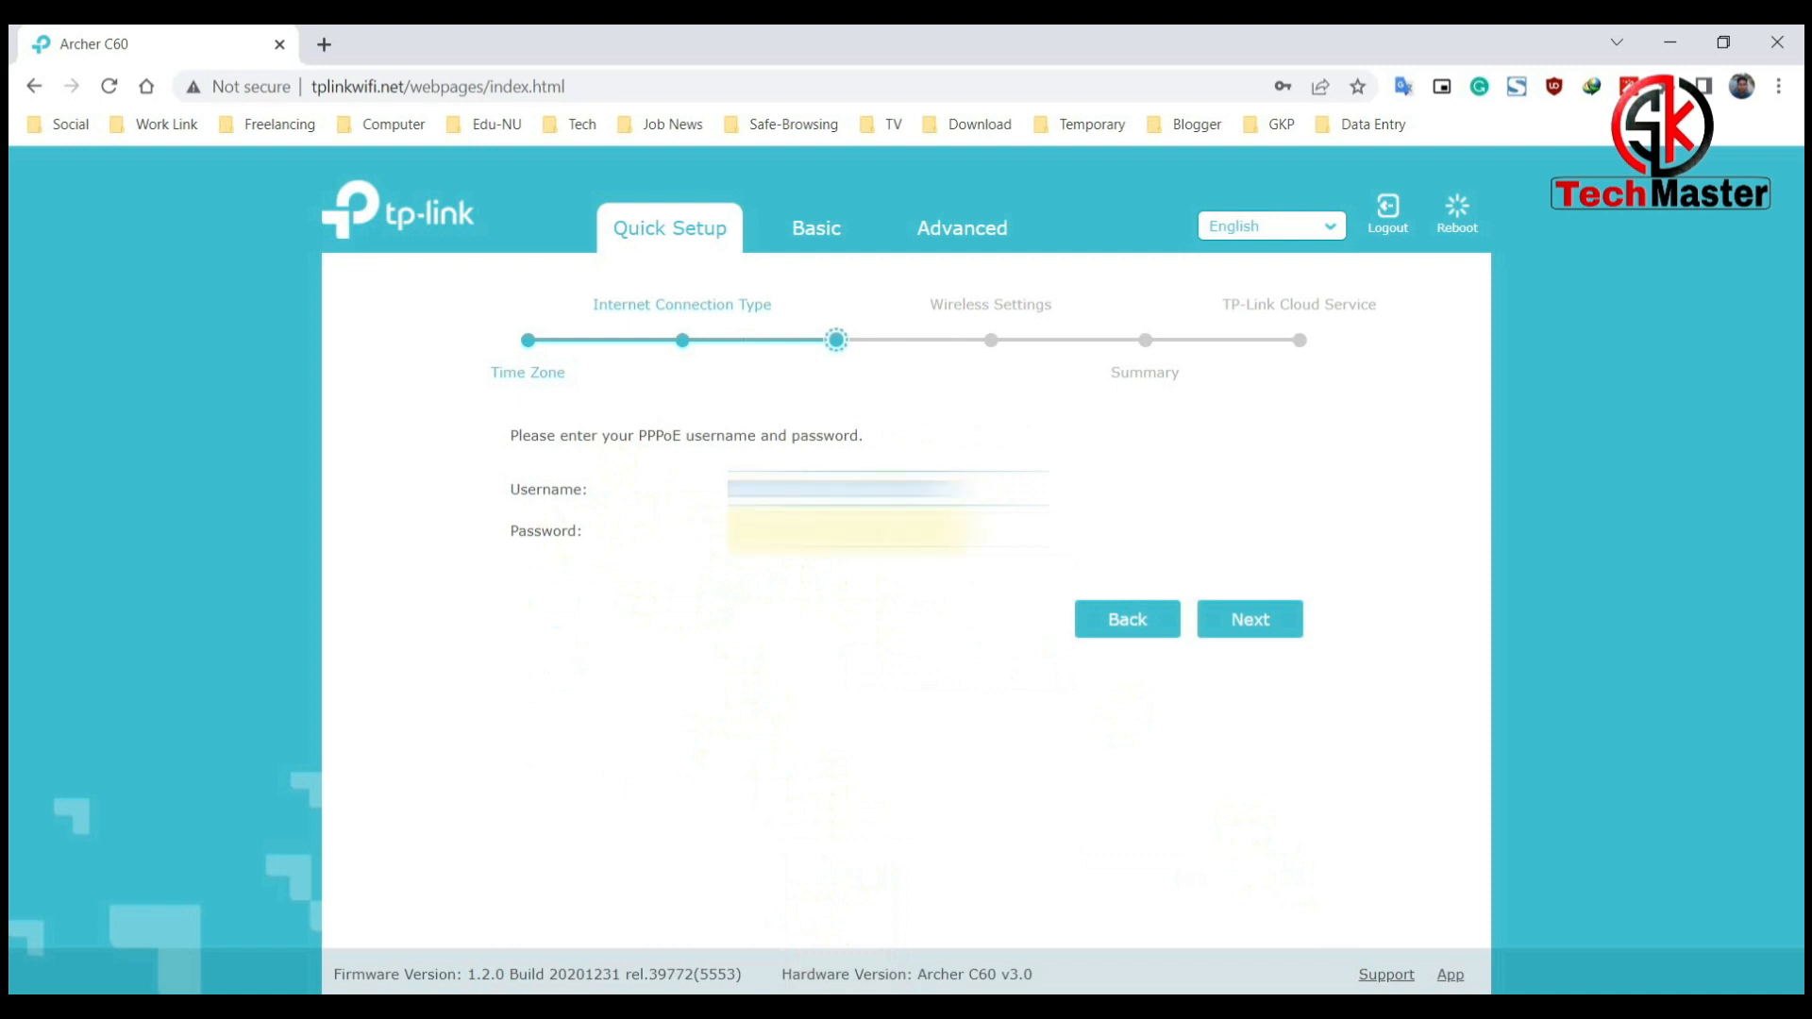
click(834, 536)
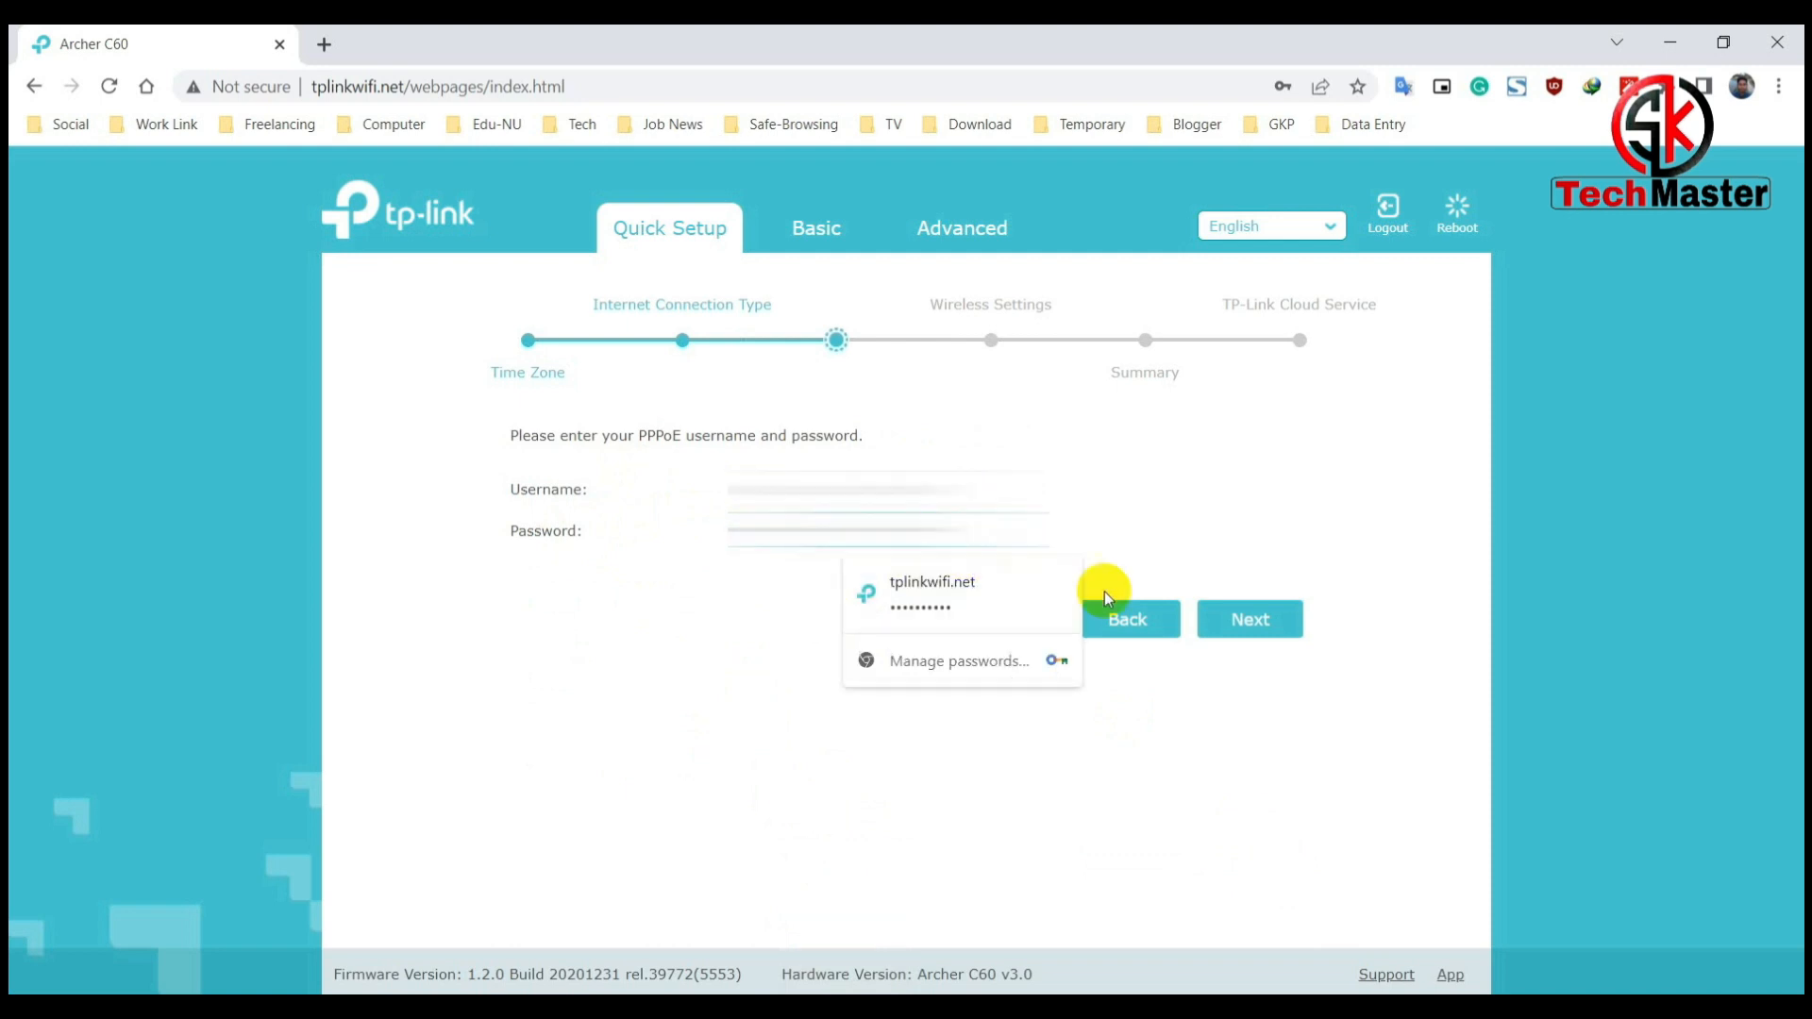
click(1248, 625)
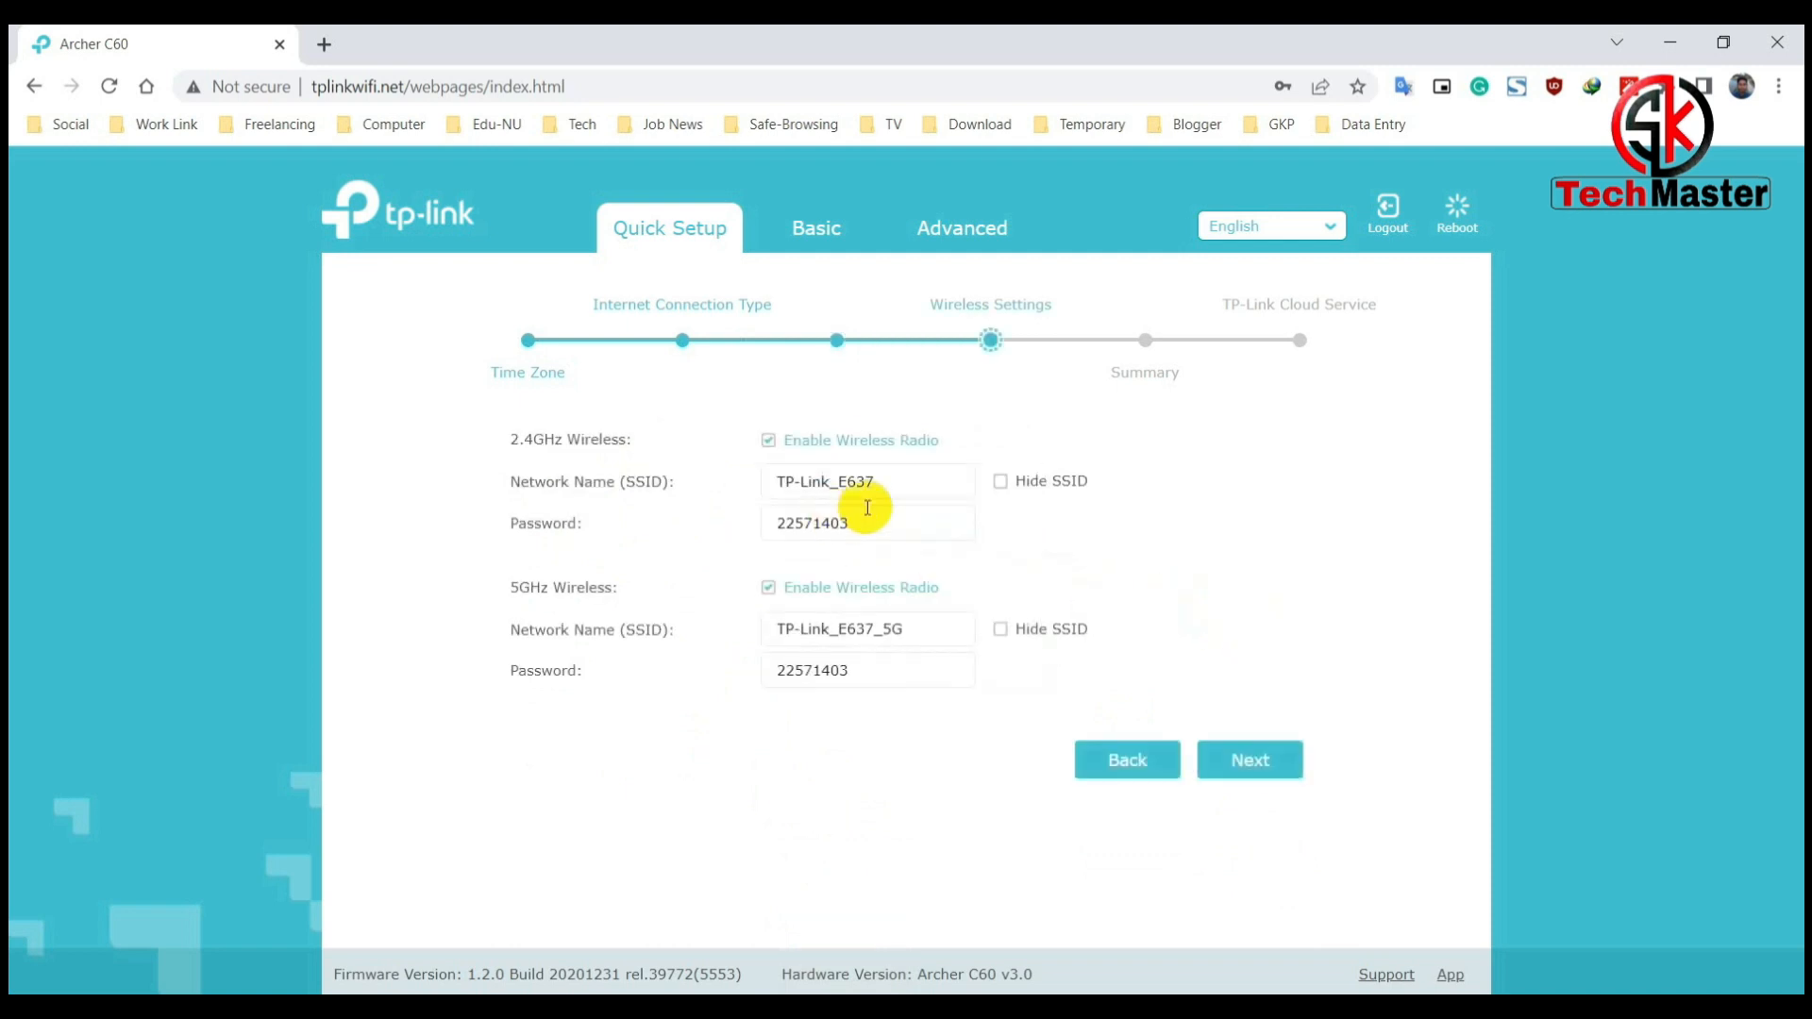
Step: Replace the 2.4GHz network name with the one from the Notepad notes, the owner's name followed by "-WiFi"
drag(926, 481, 757, 478)
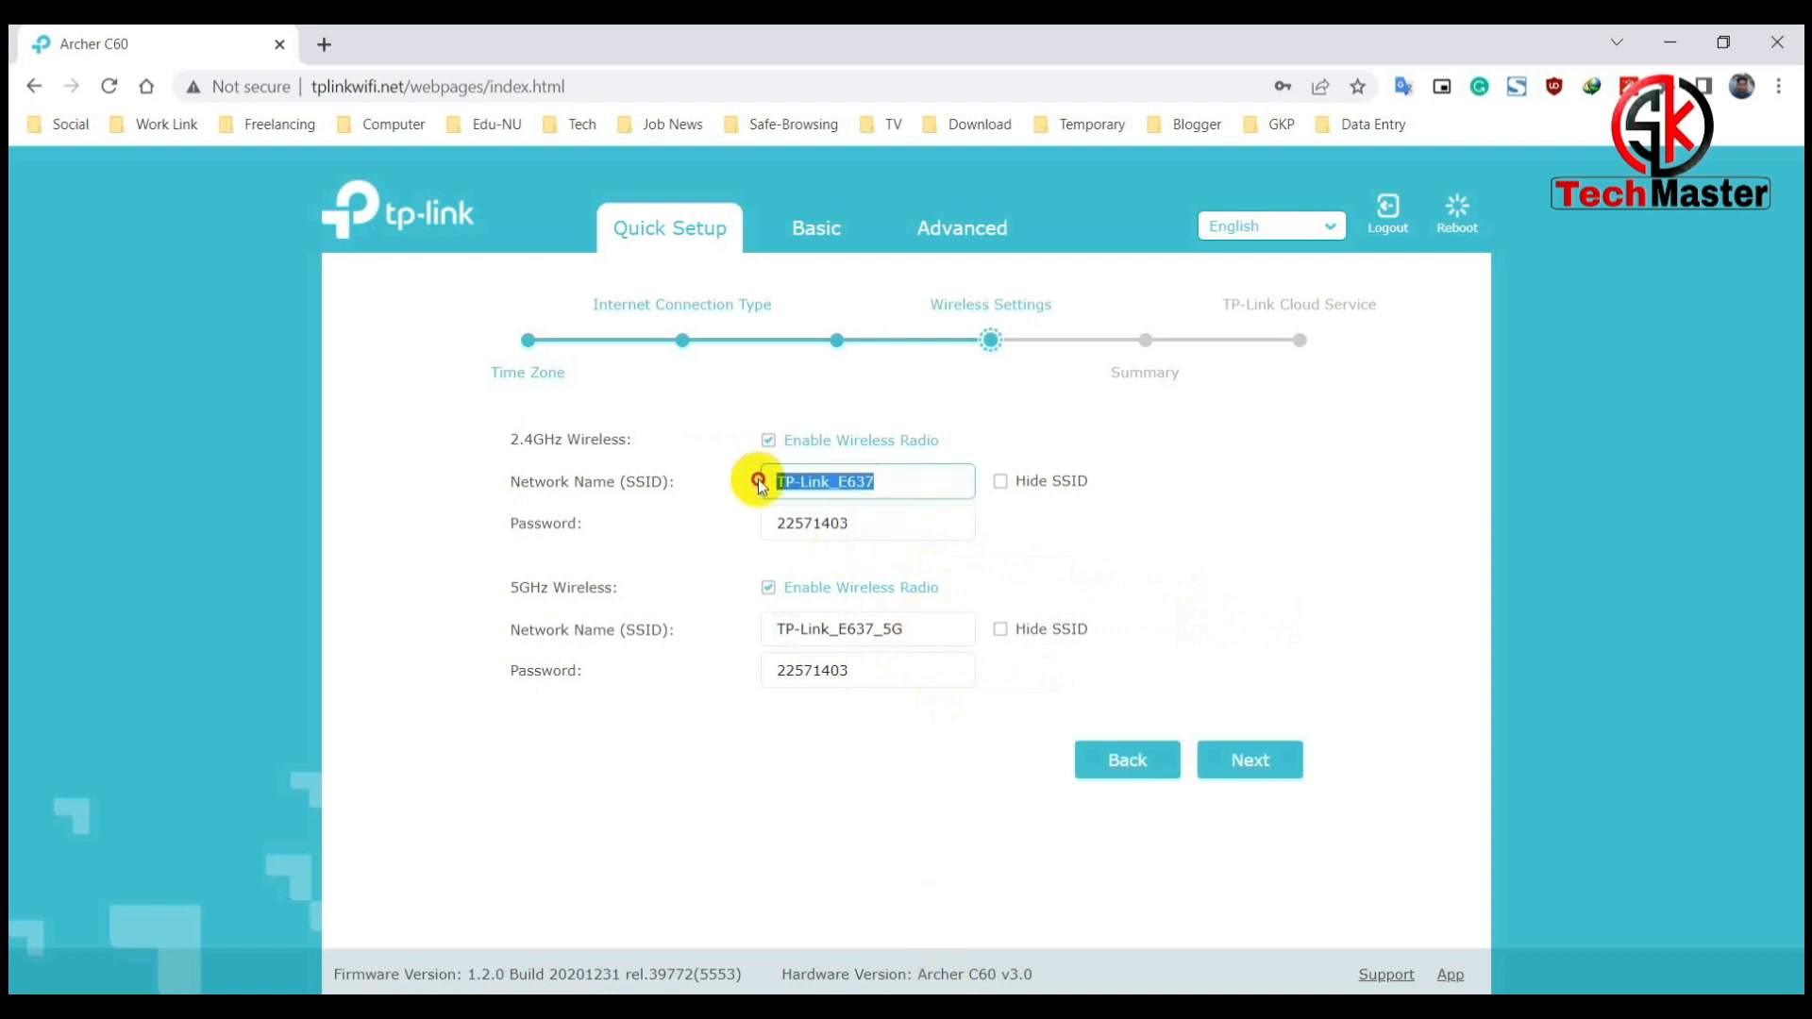
click(898, 481)
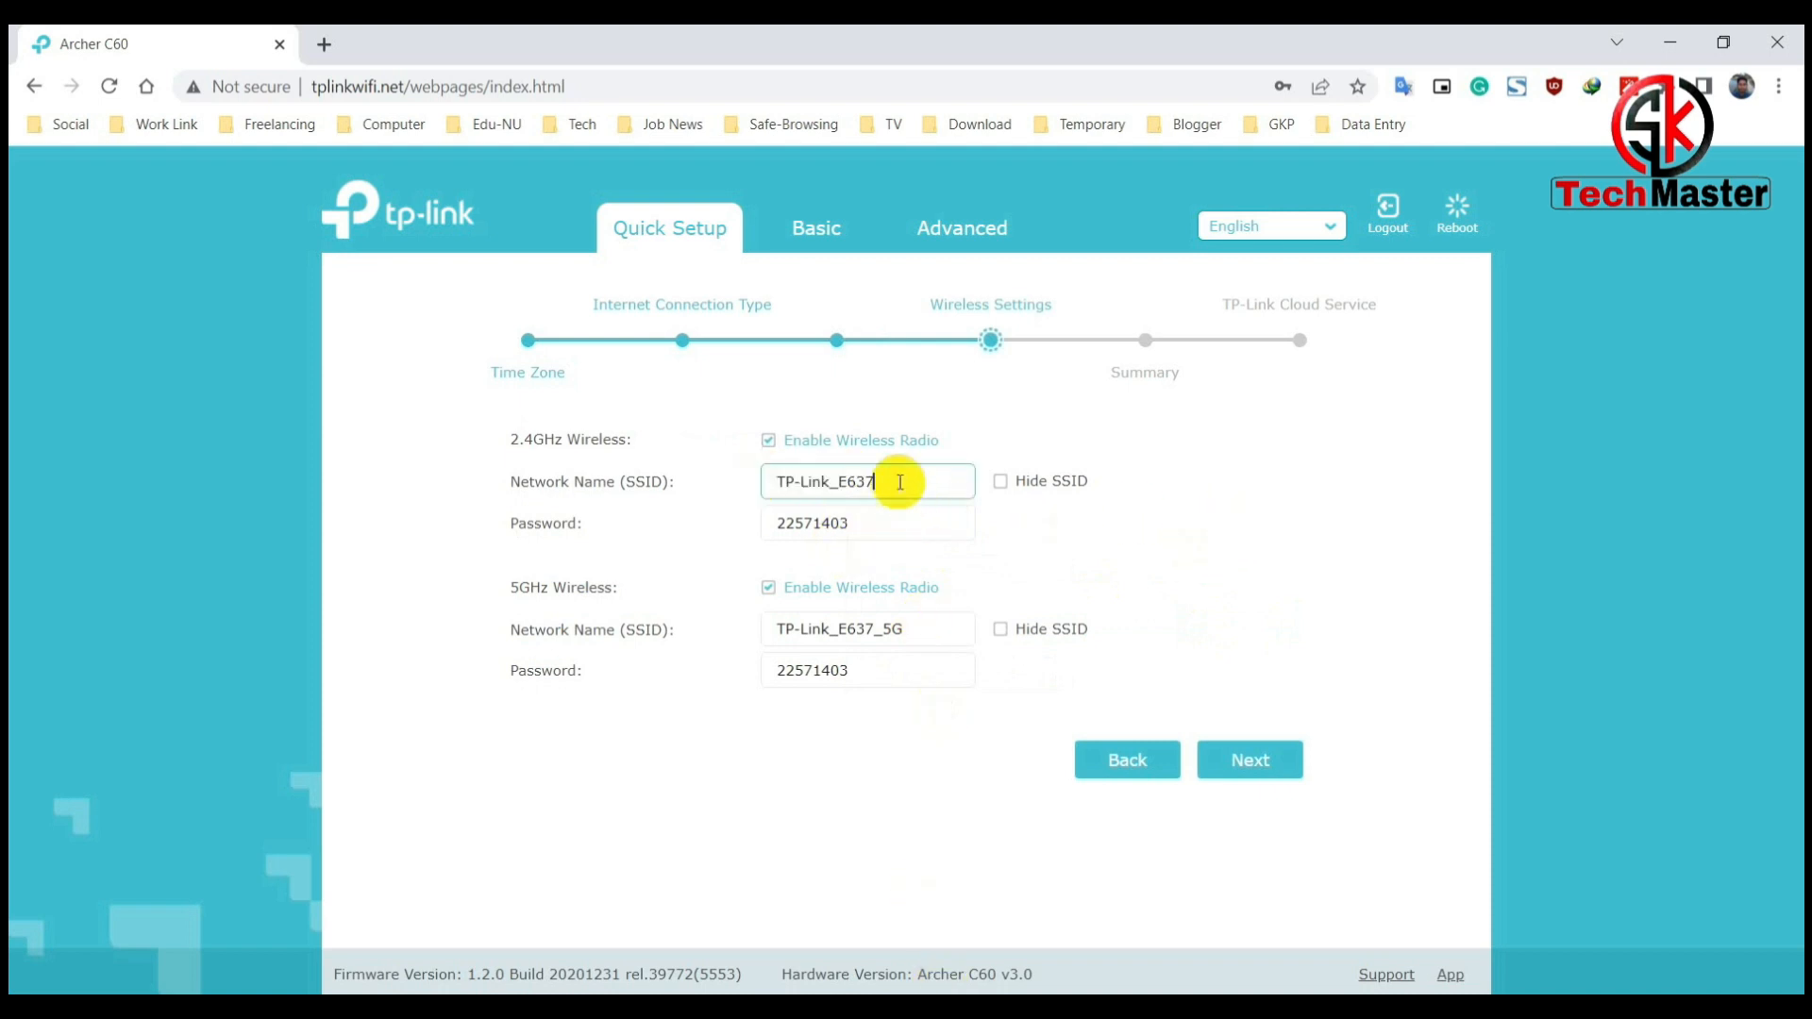
click(866, 1006)
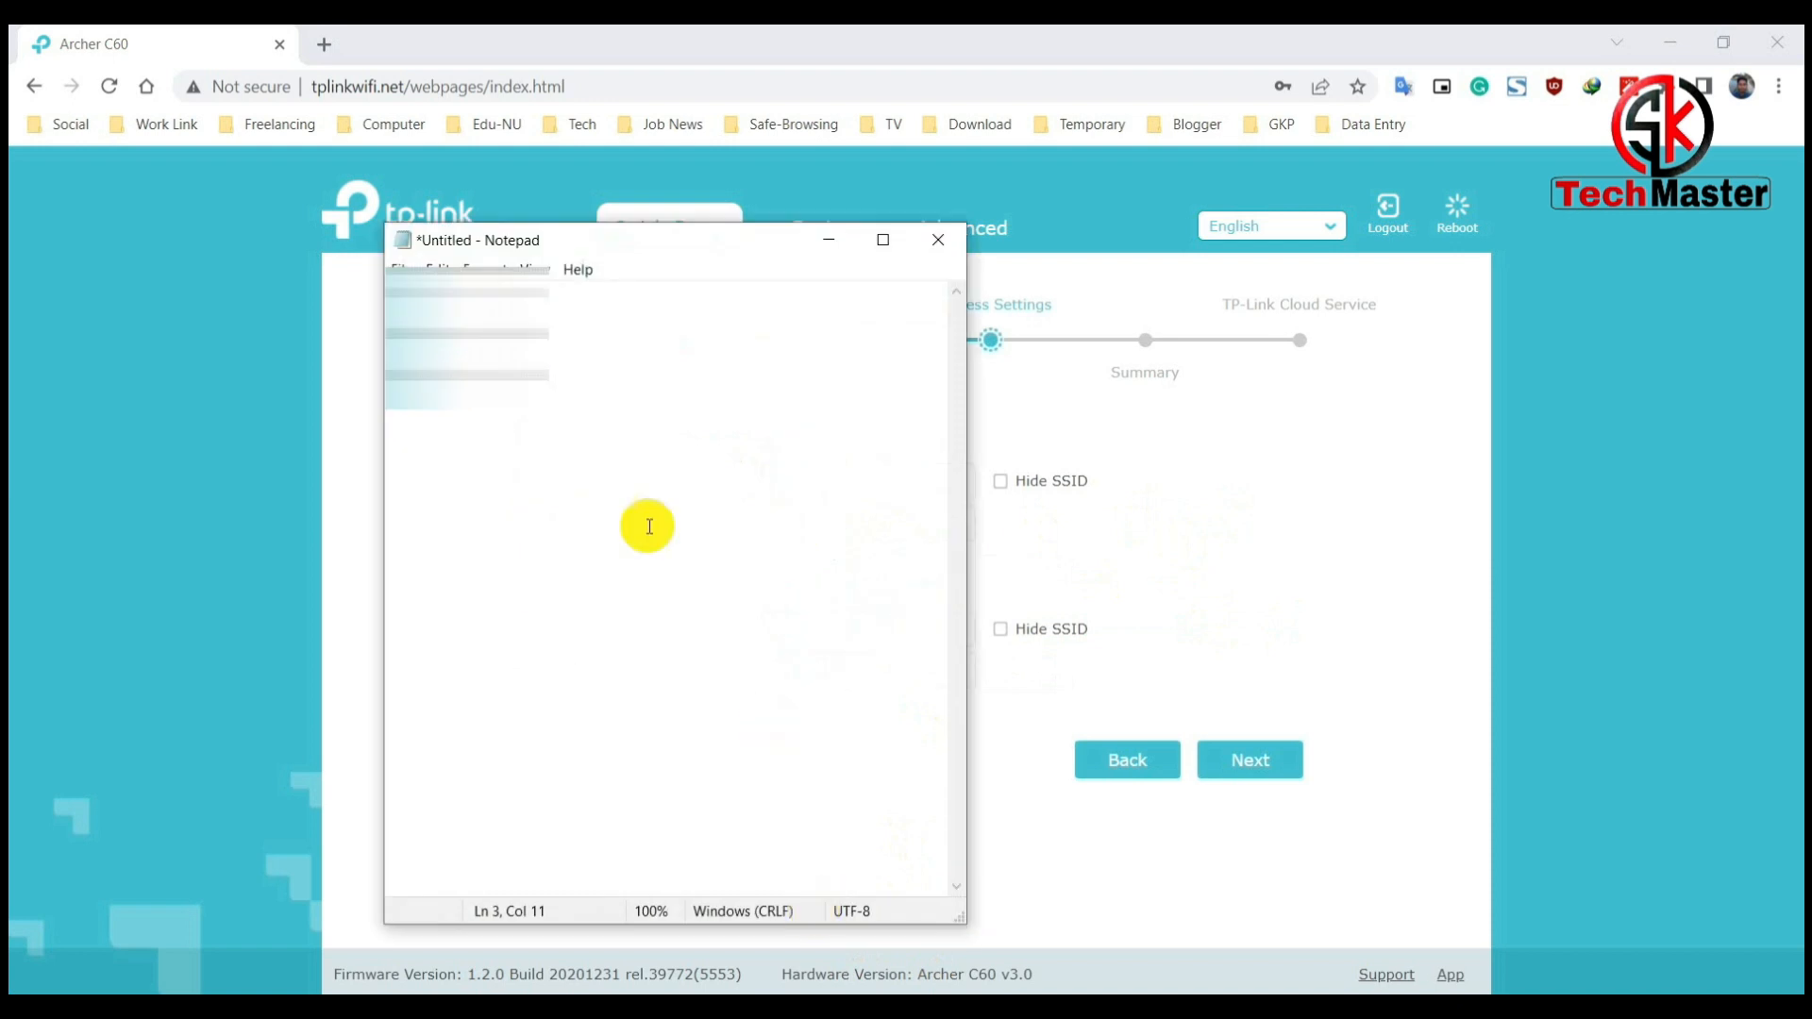
click(500, 332)
drag(500, 332, 356, 336)
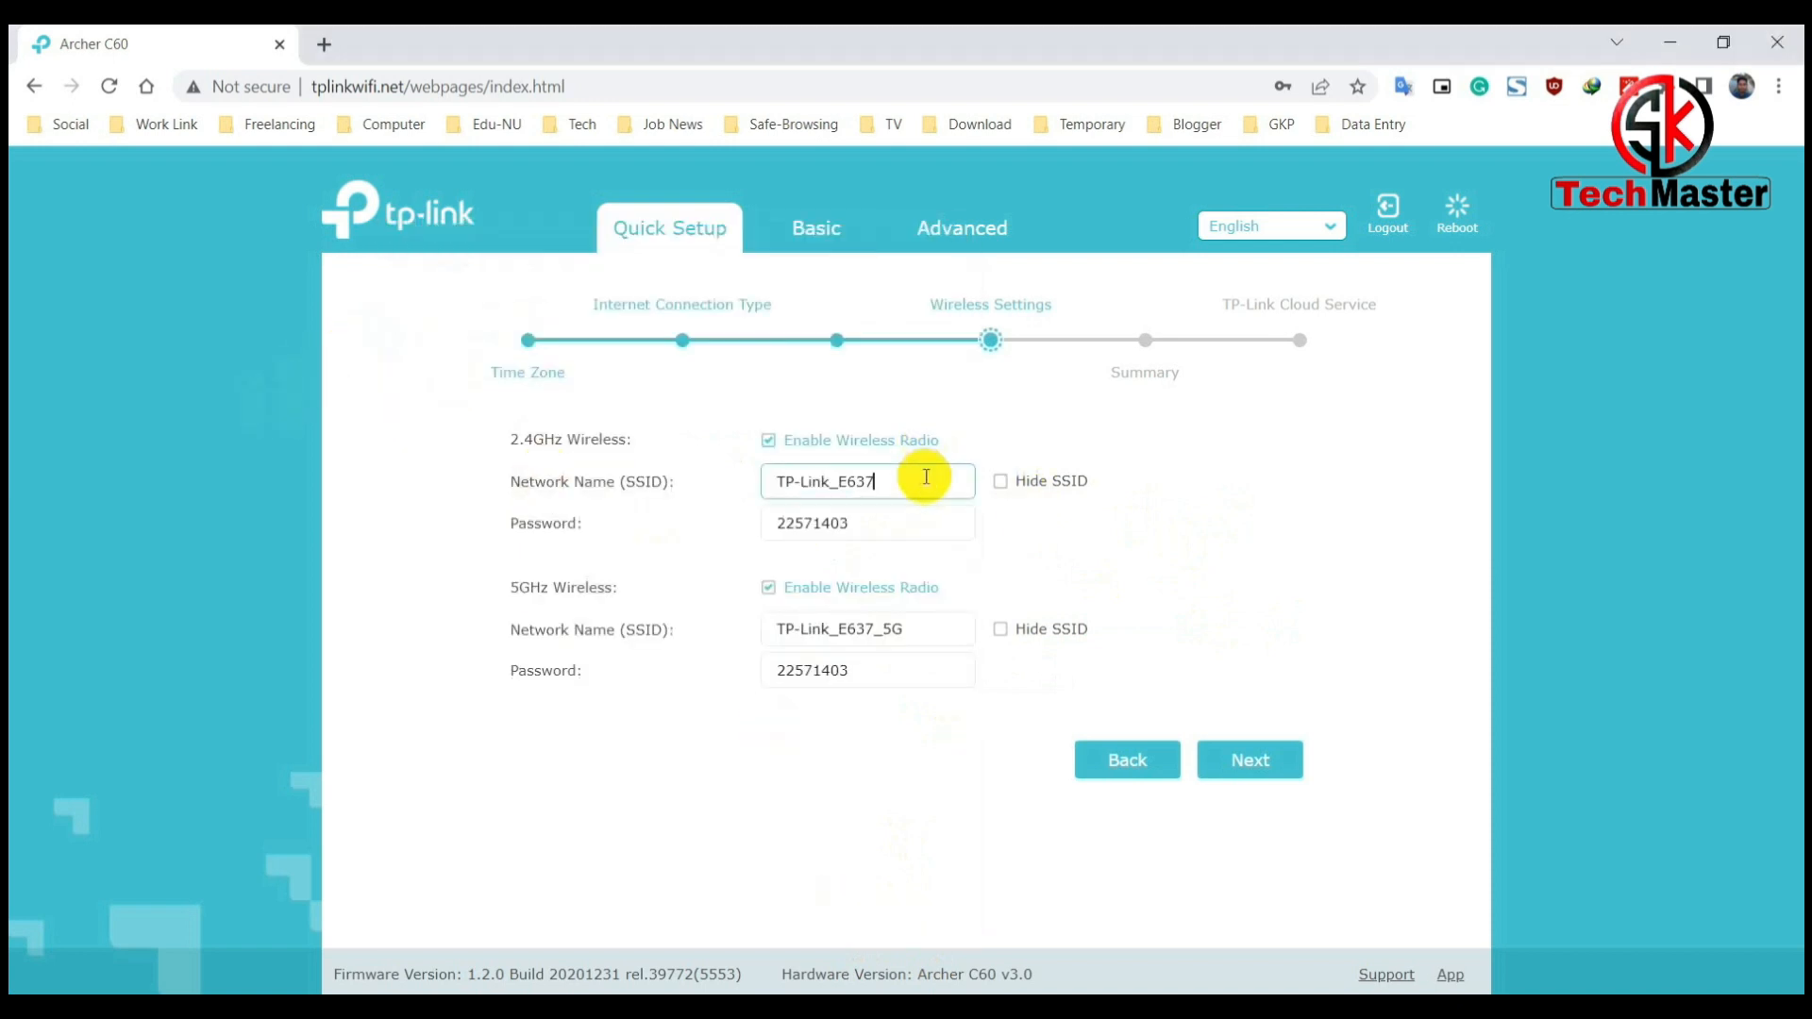
triple_click(942, 482)
click(918, 484)
triple_click(917, 483)
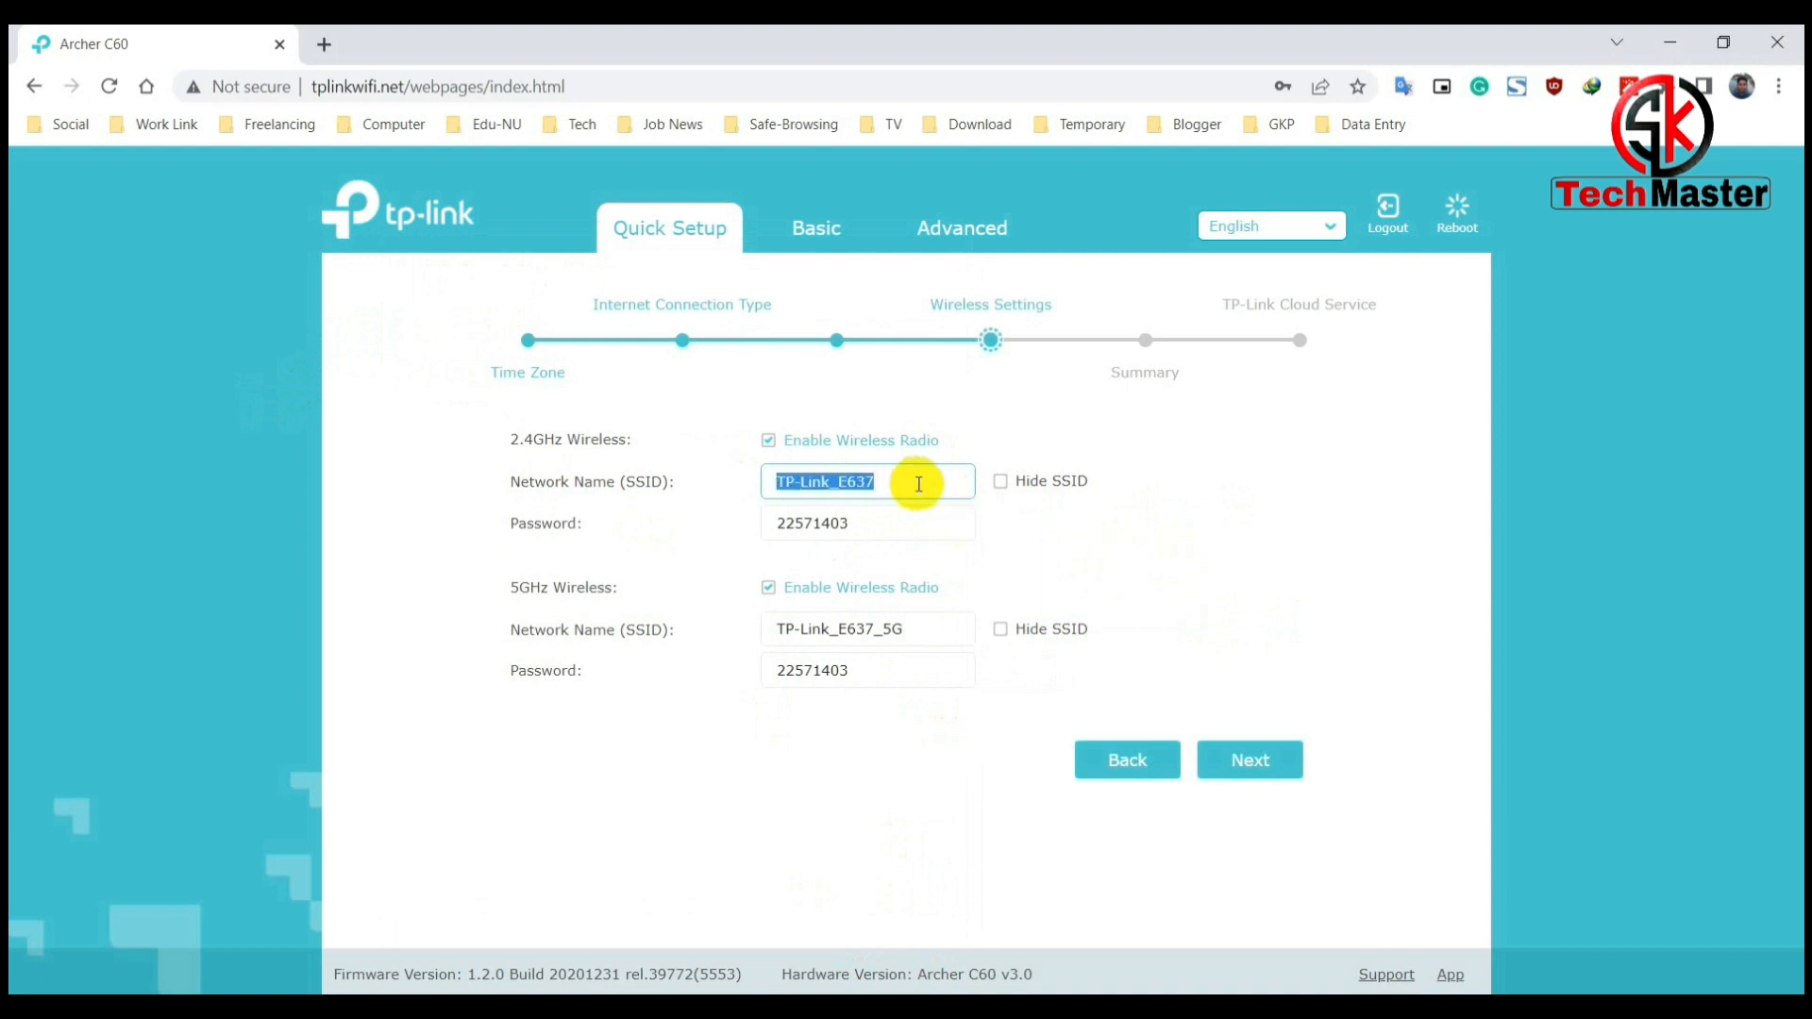
text(SOHAN-WiFi)
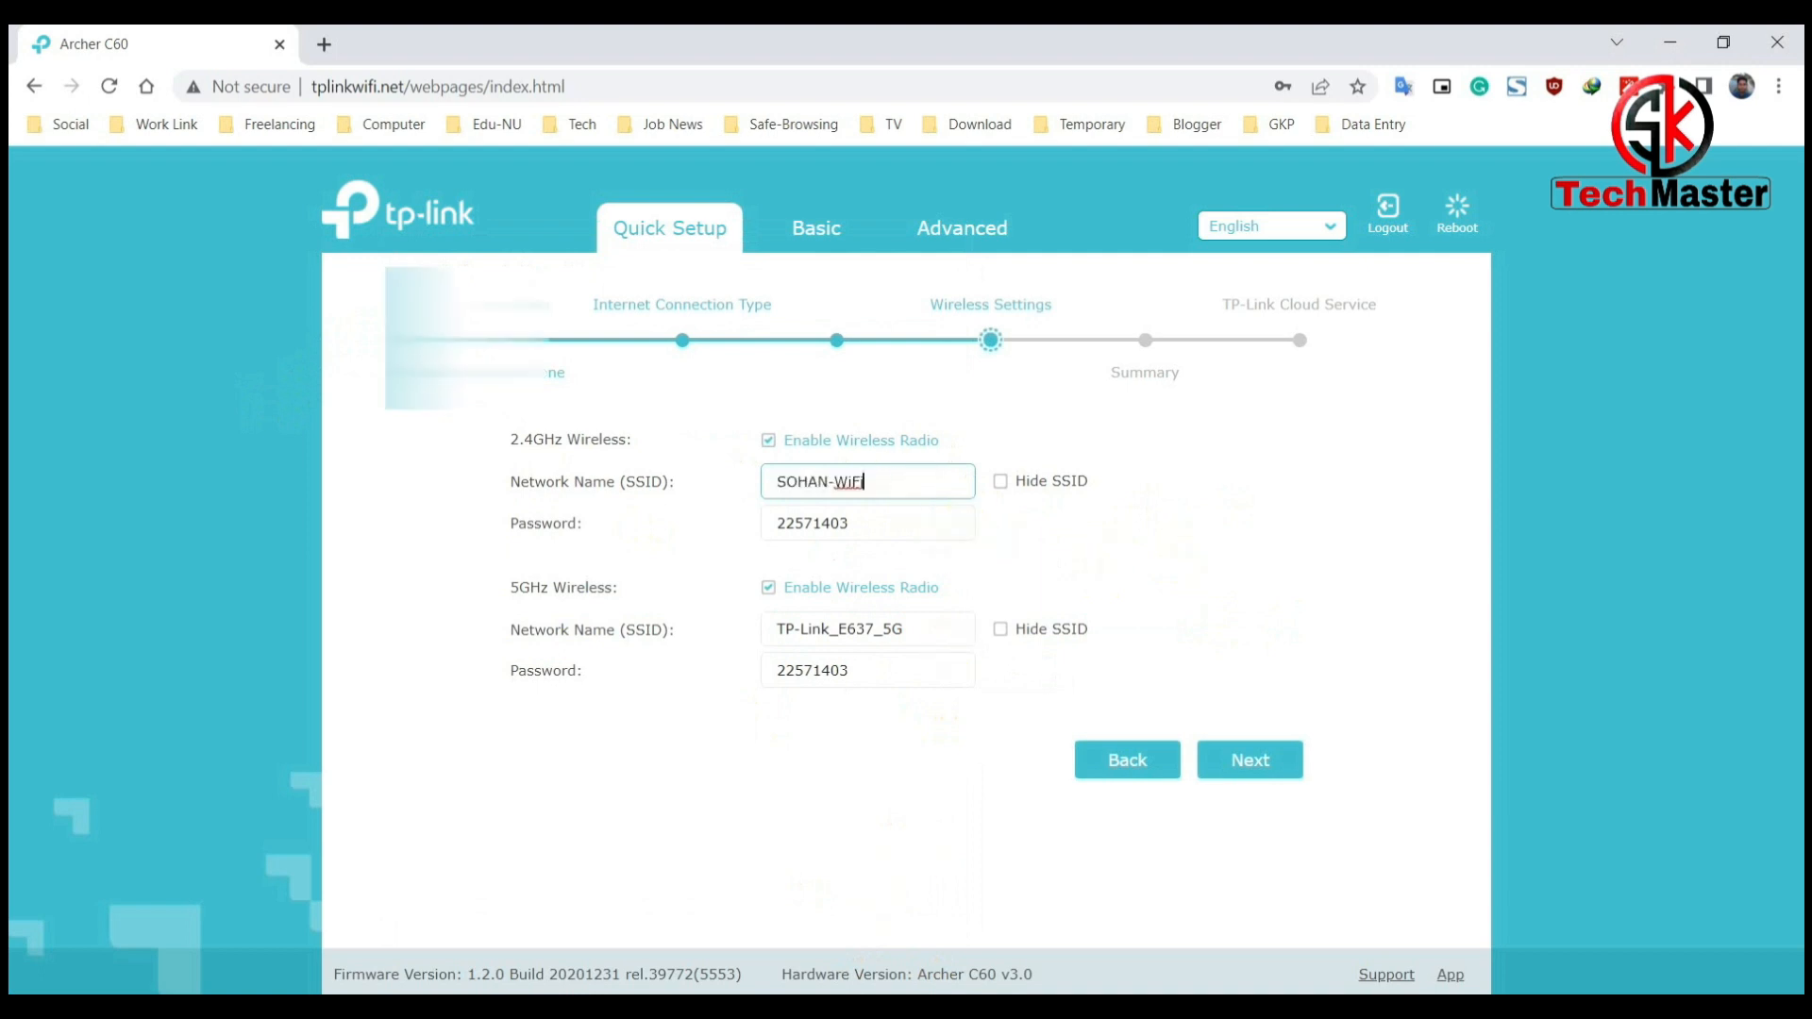
Step: Copy the Wi-Fi password from the Notepad notes and paste it as the 2.4GHz wireless password
key(alt+Tab)
drag(544, 377, 361, 406)
click(303, 433)
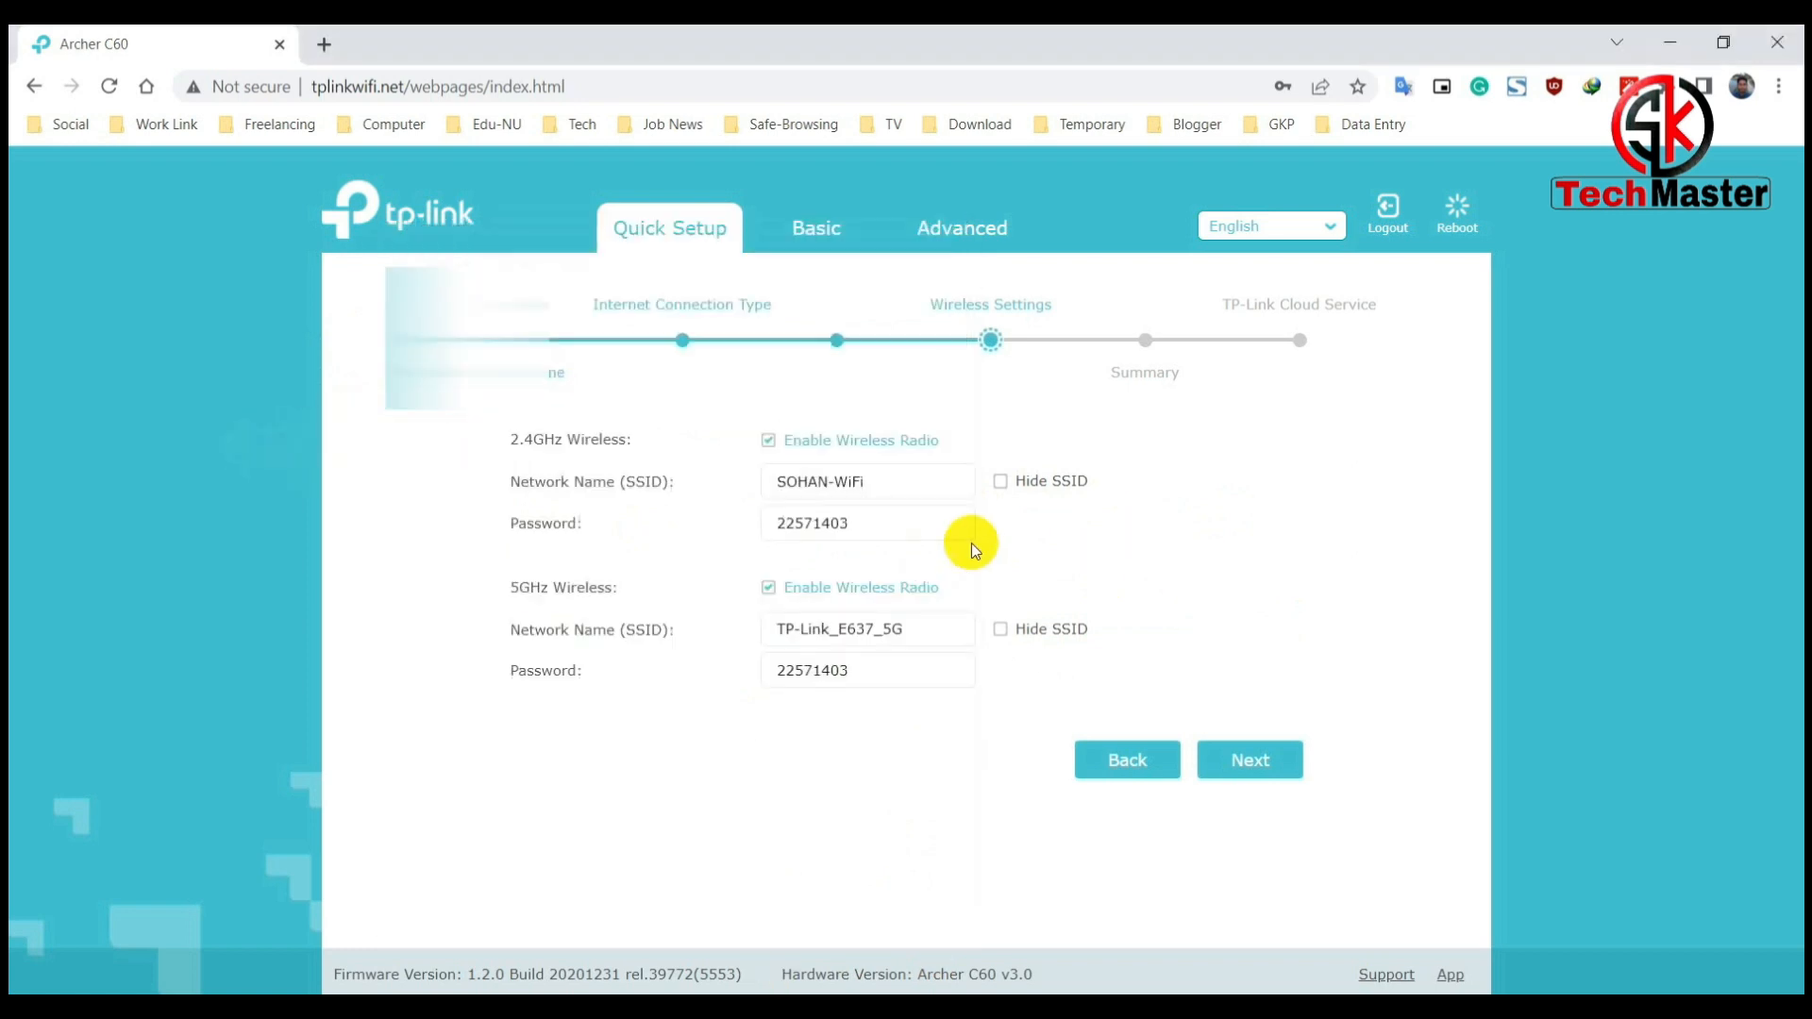
click(910, 529)
double_click(909, 528)
key(ctrl+v)
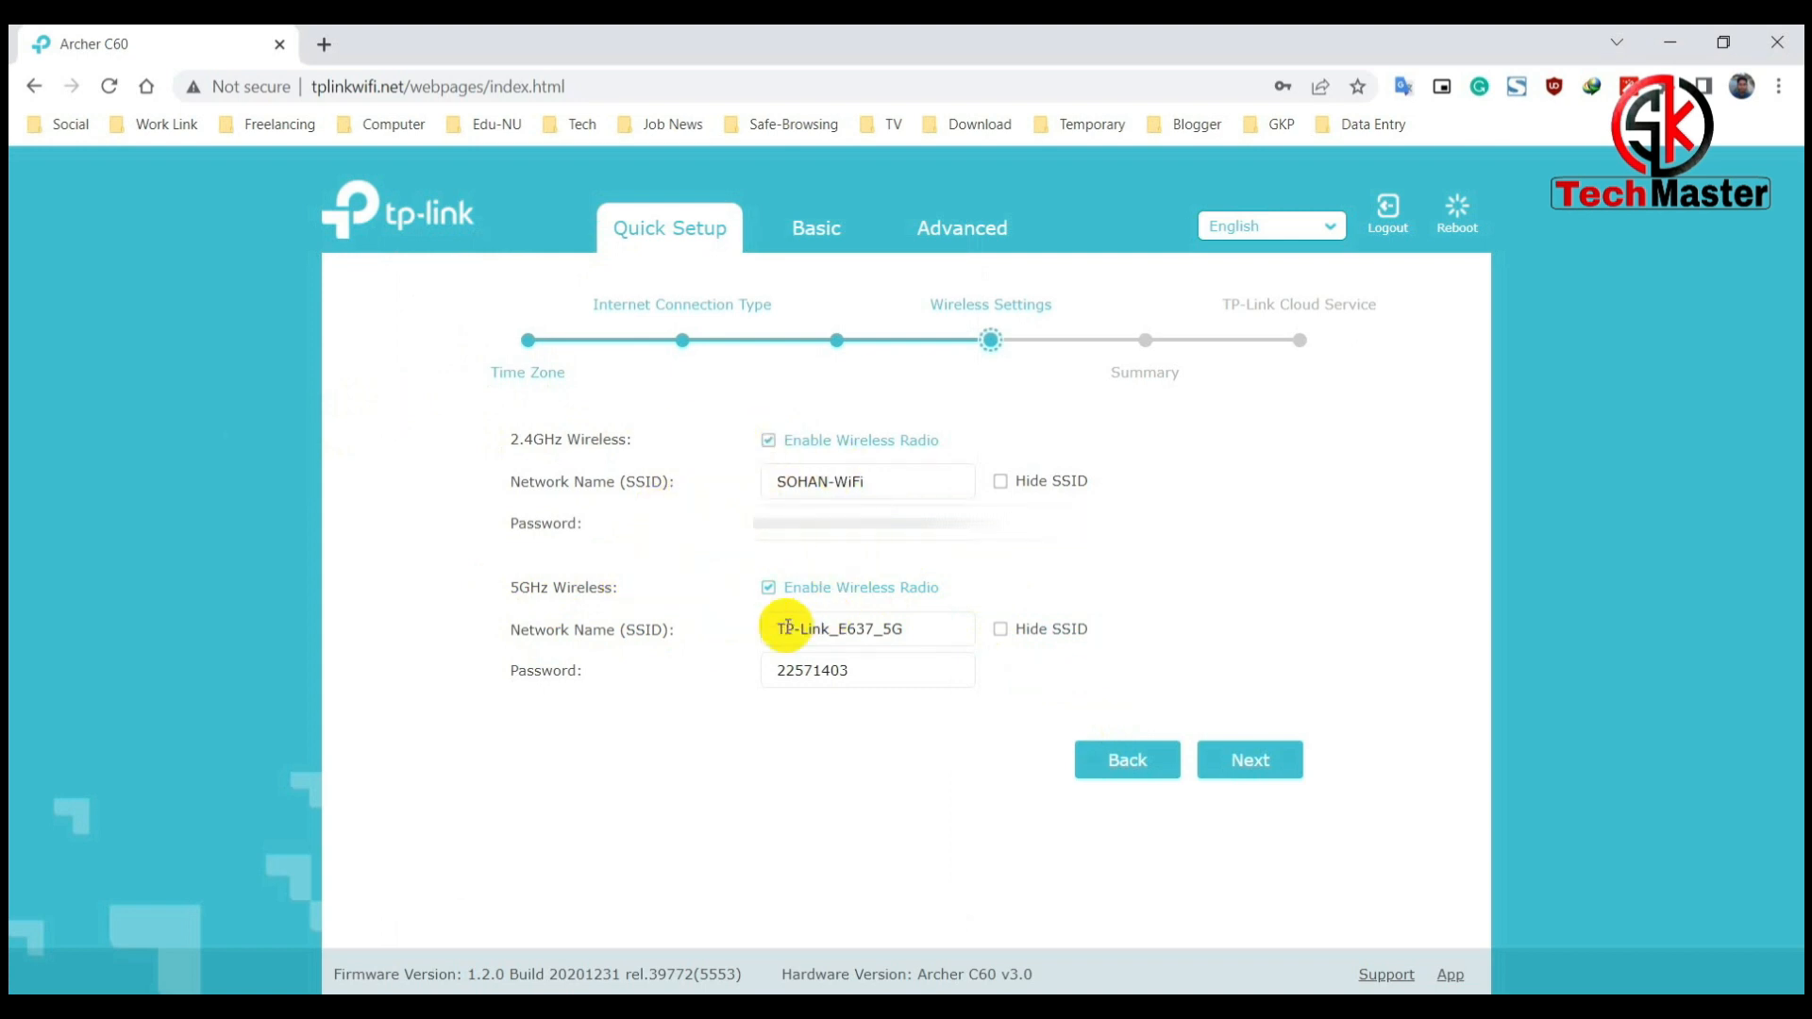
Step: Disable the 5GHz wireless radio, continue to the summary and save the quick setup configuration
click(768, 594)
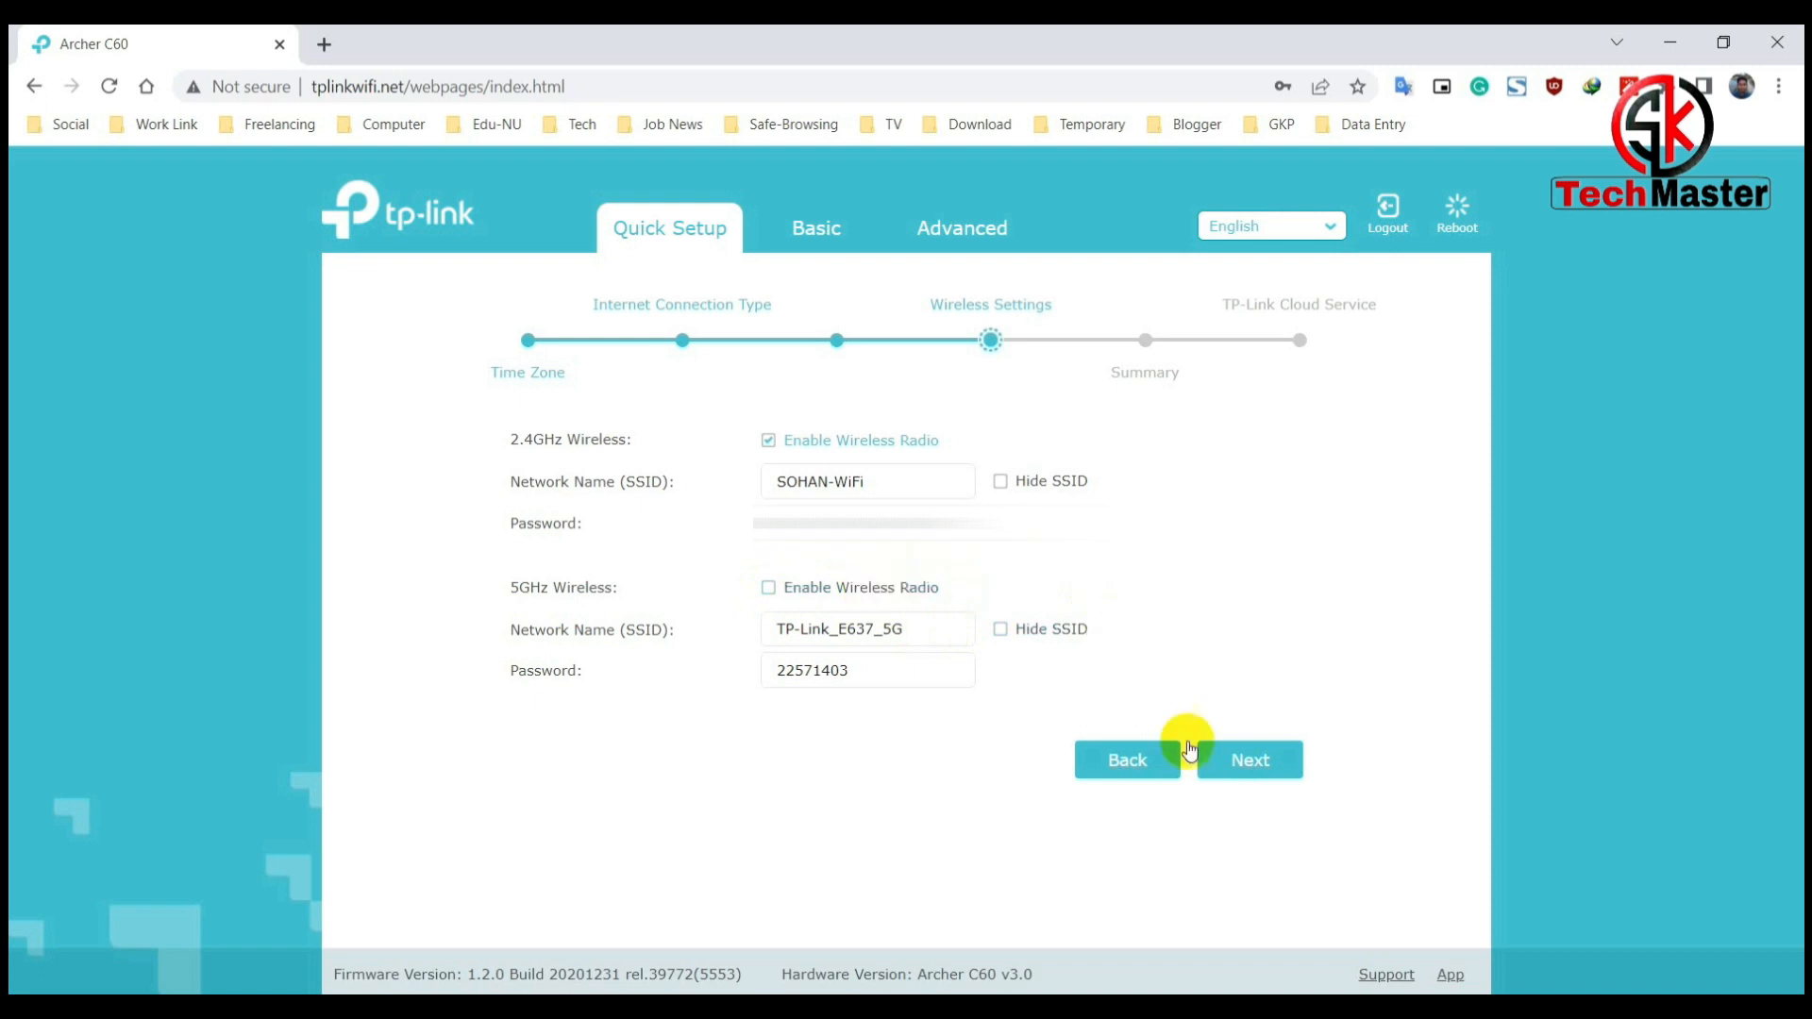
click(1269, 769)
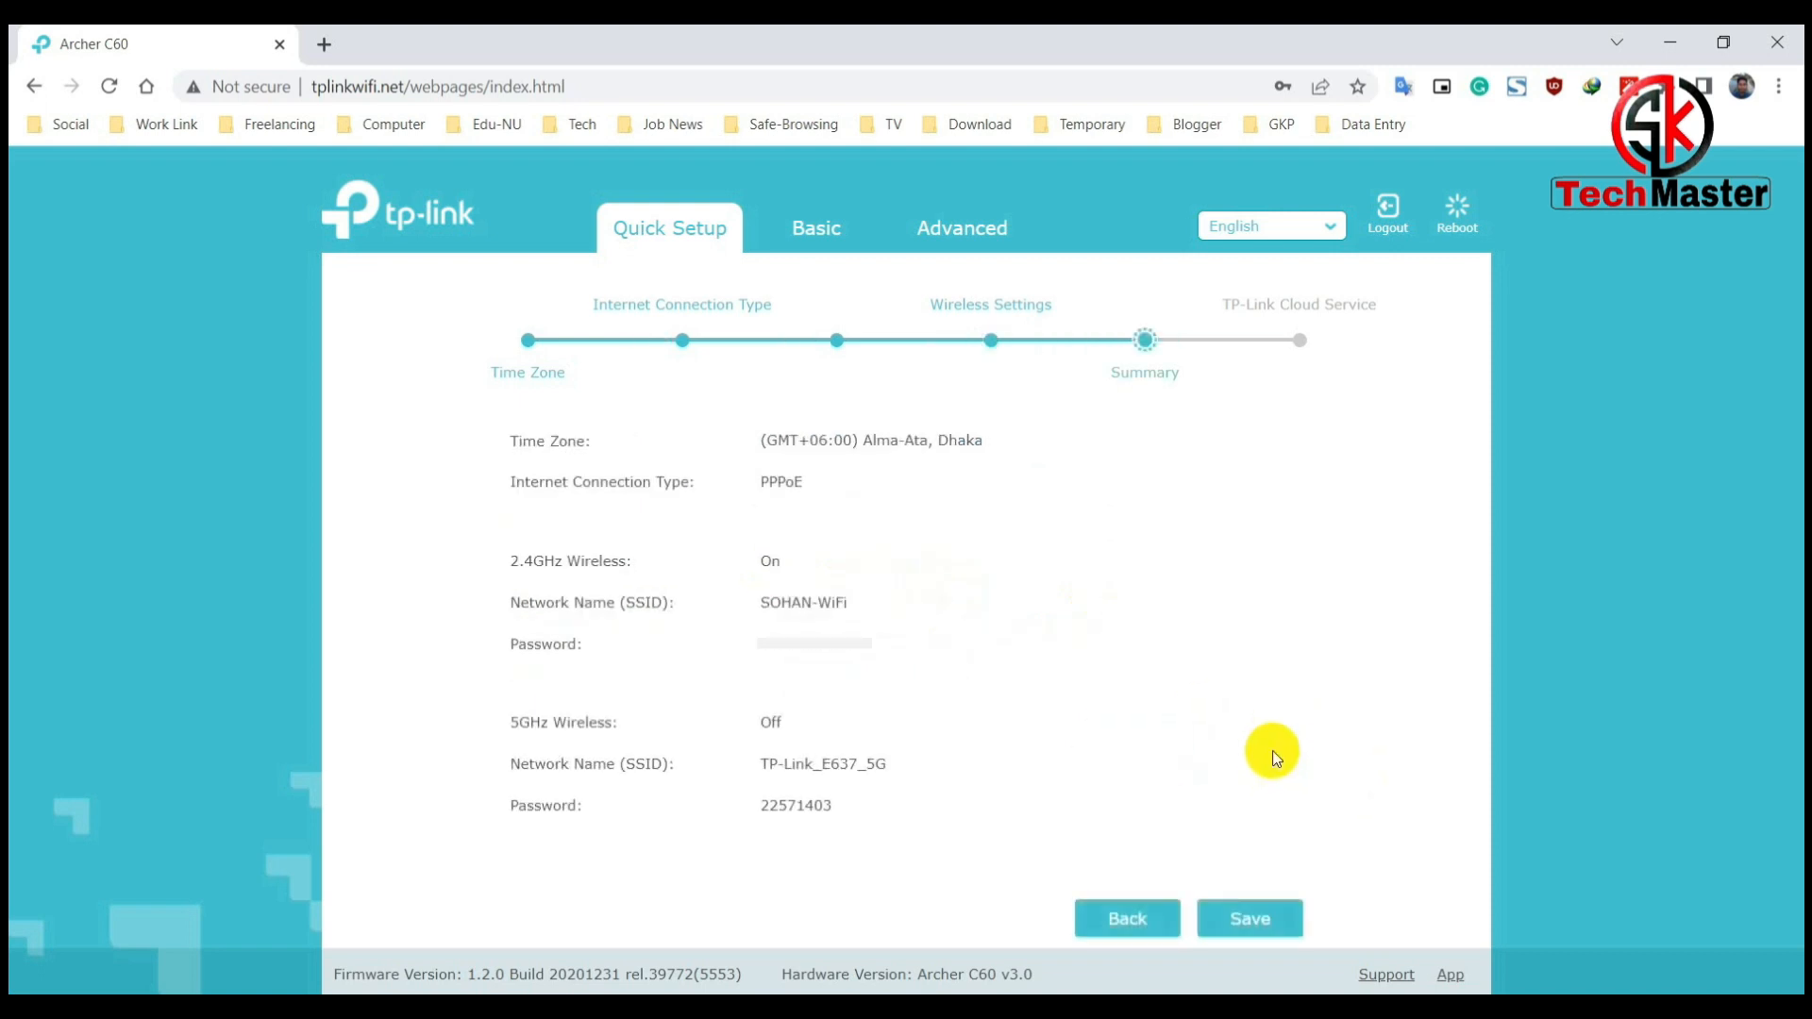
click(1244, 913)
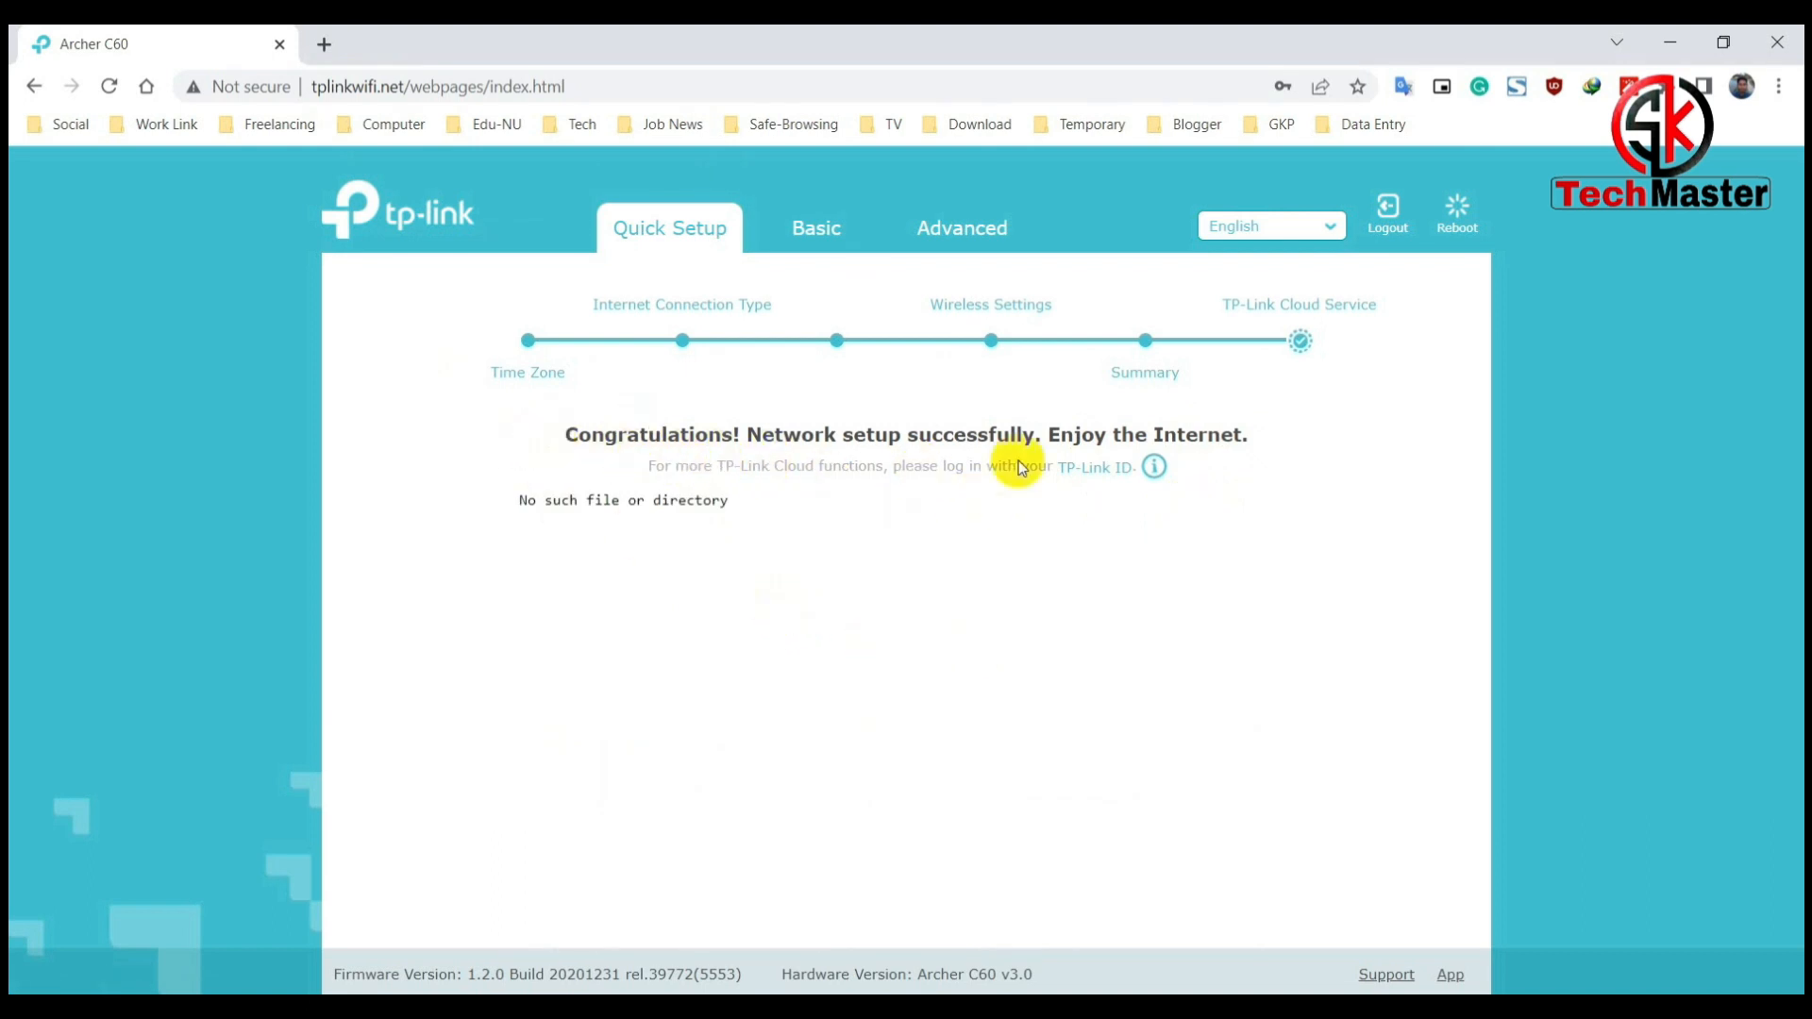
Step: Test the internet connection by opening YouTube and Facebook in new tabs and searching Google for a person's name
click(324, 45)
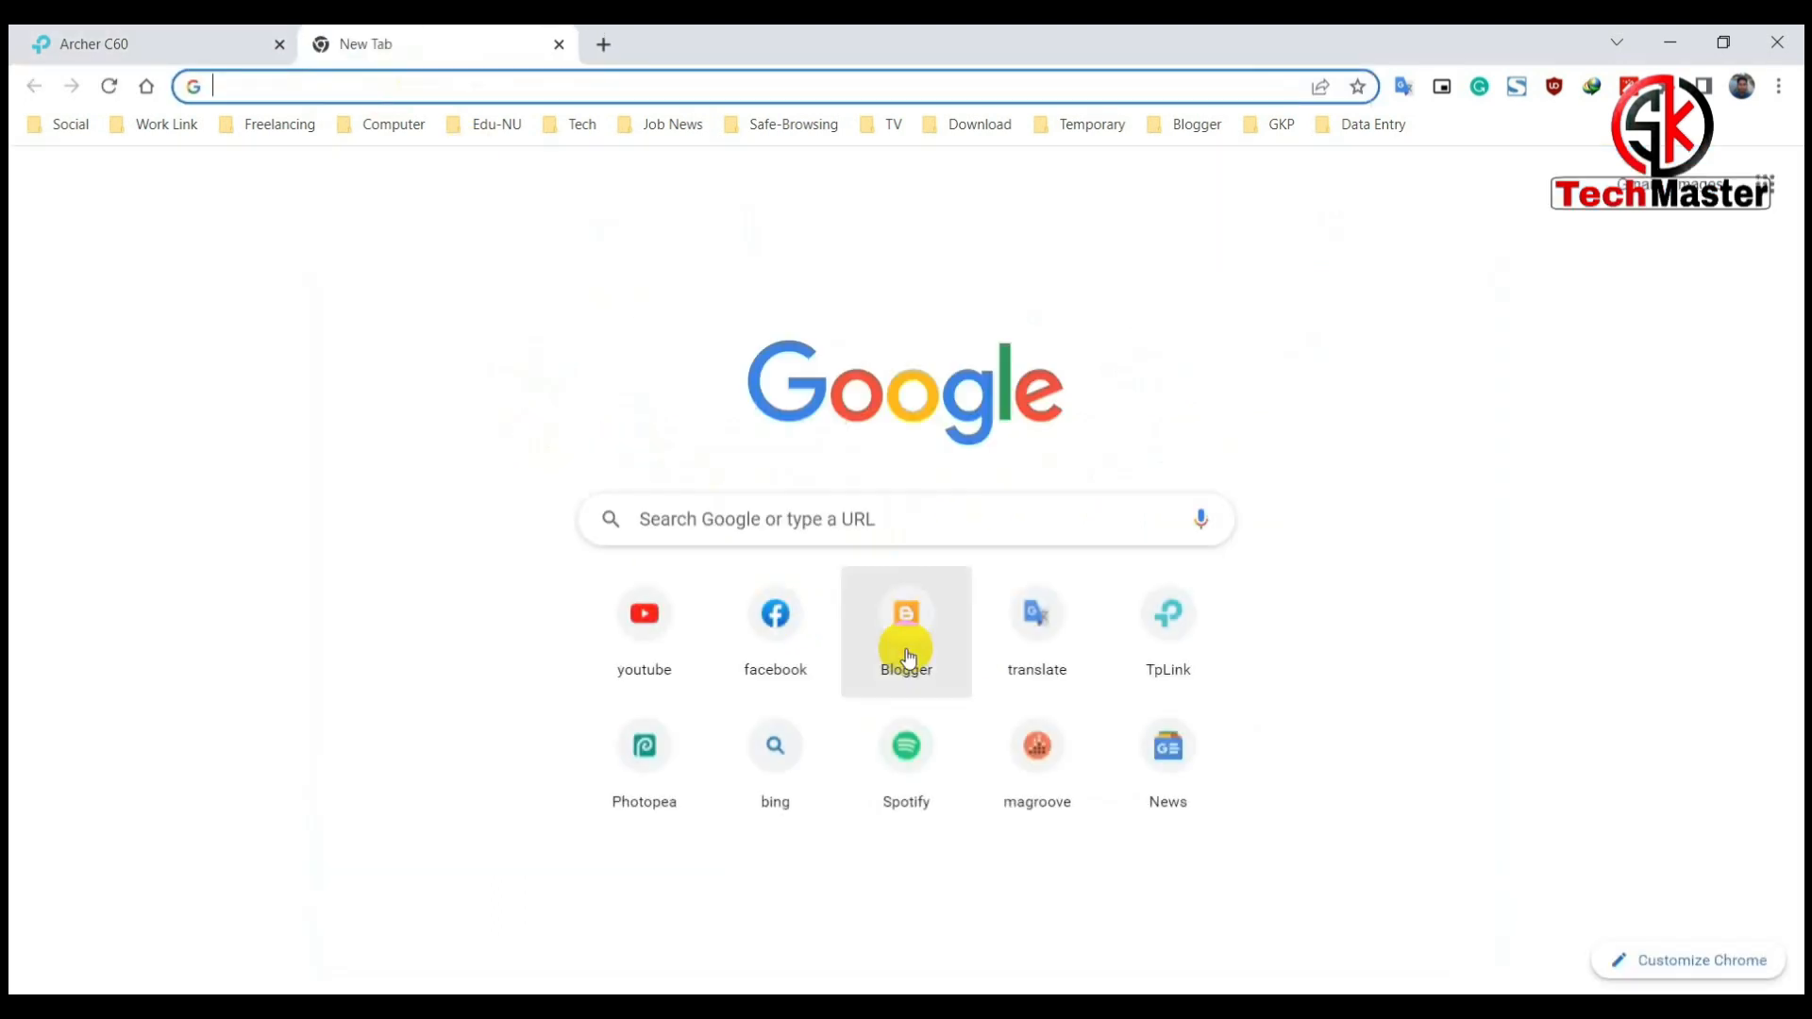
click(627, 615)
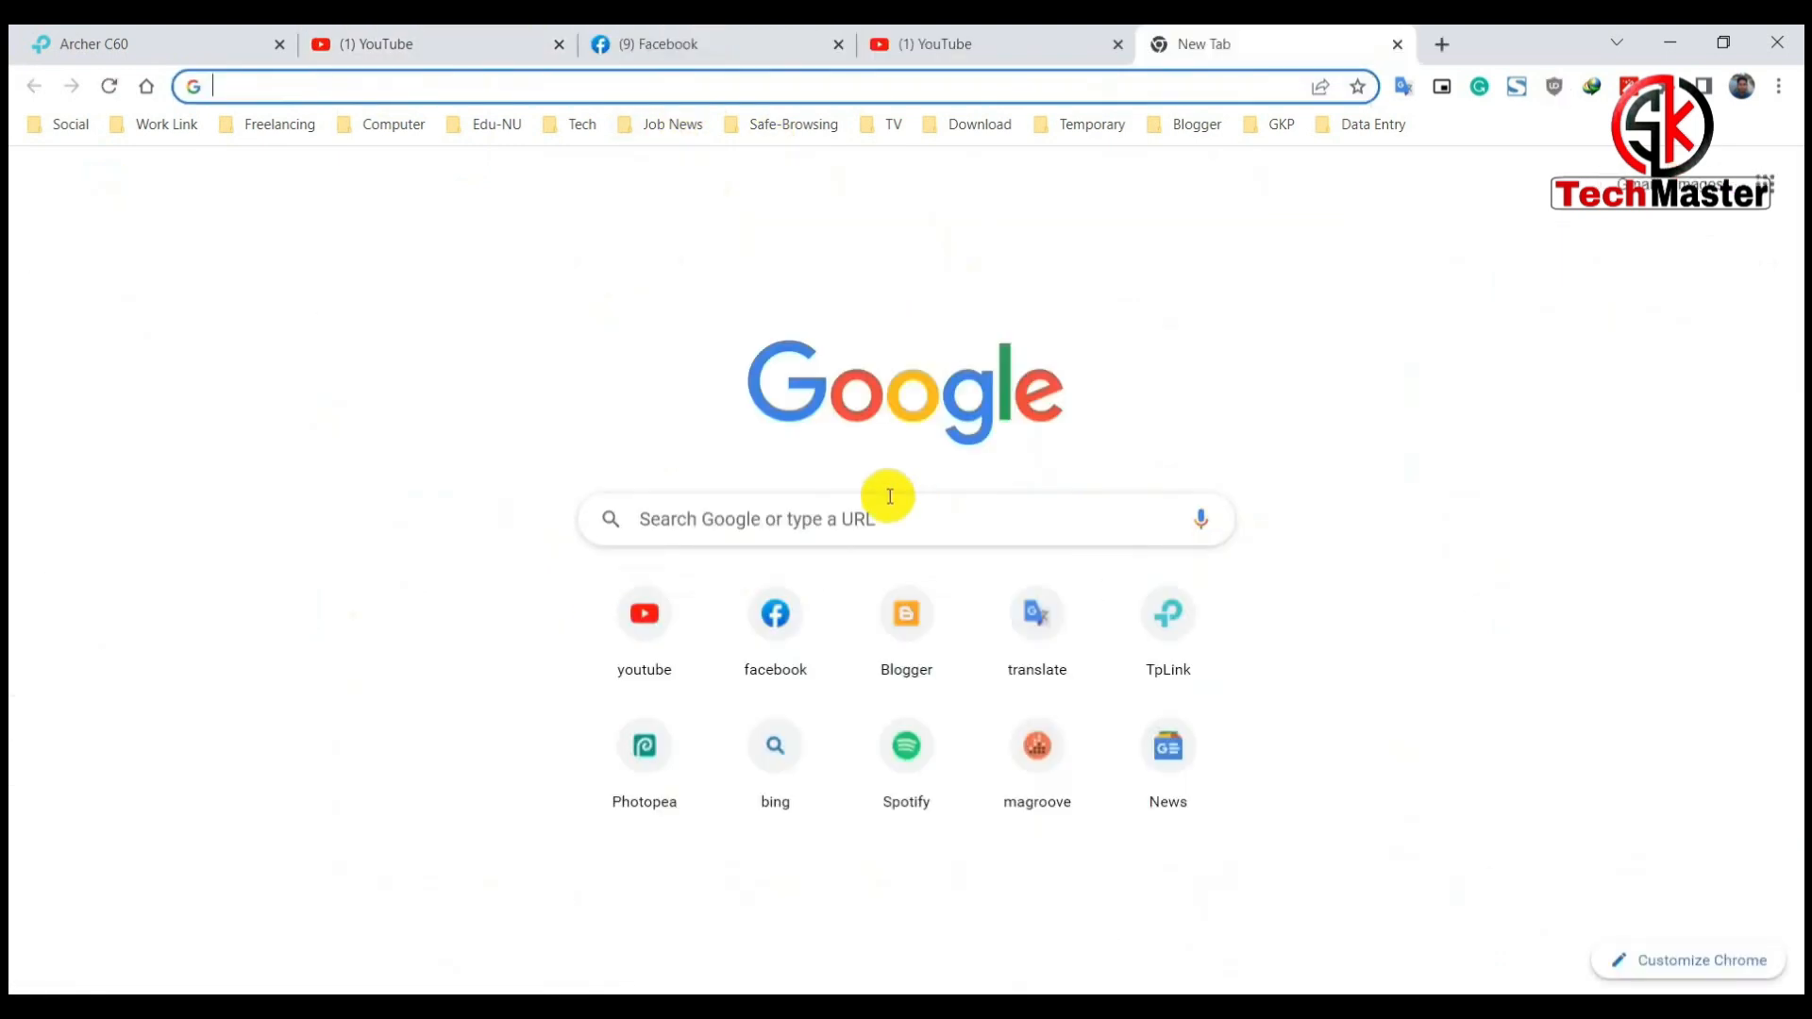
click(881, 490)
click(803, 622)
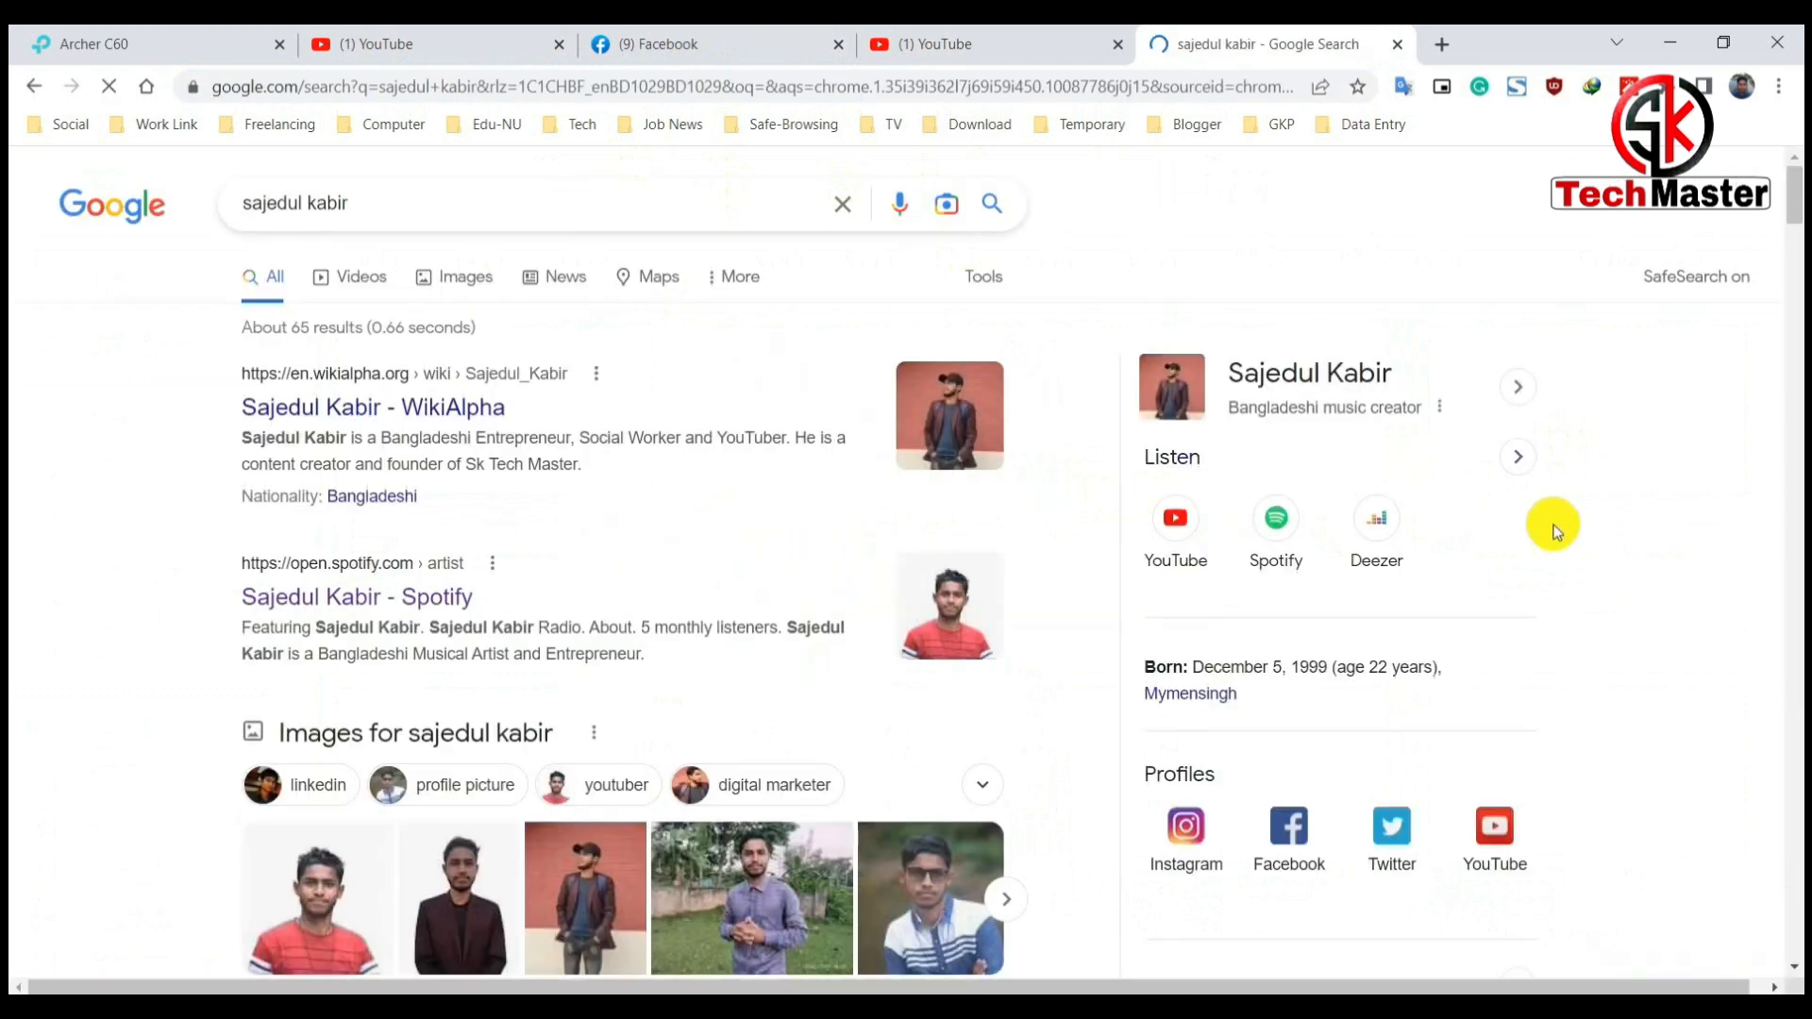
scroll(1599, 568, down, 3)
scroll(1587, 585, up, 3)
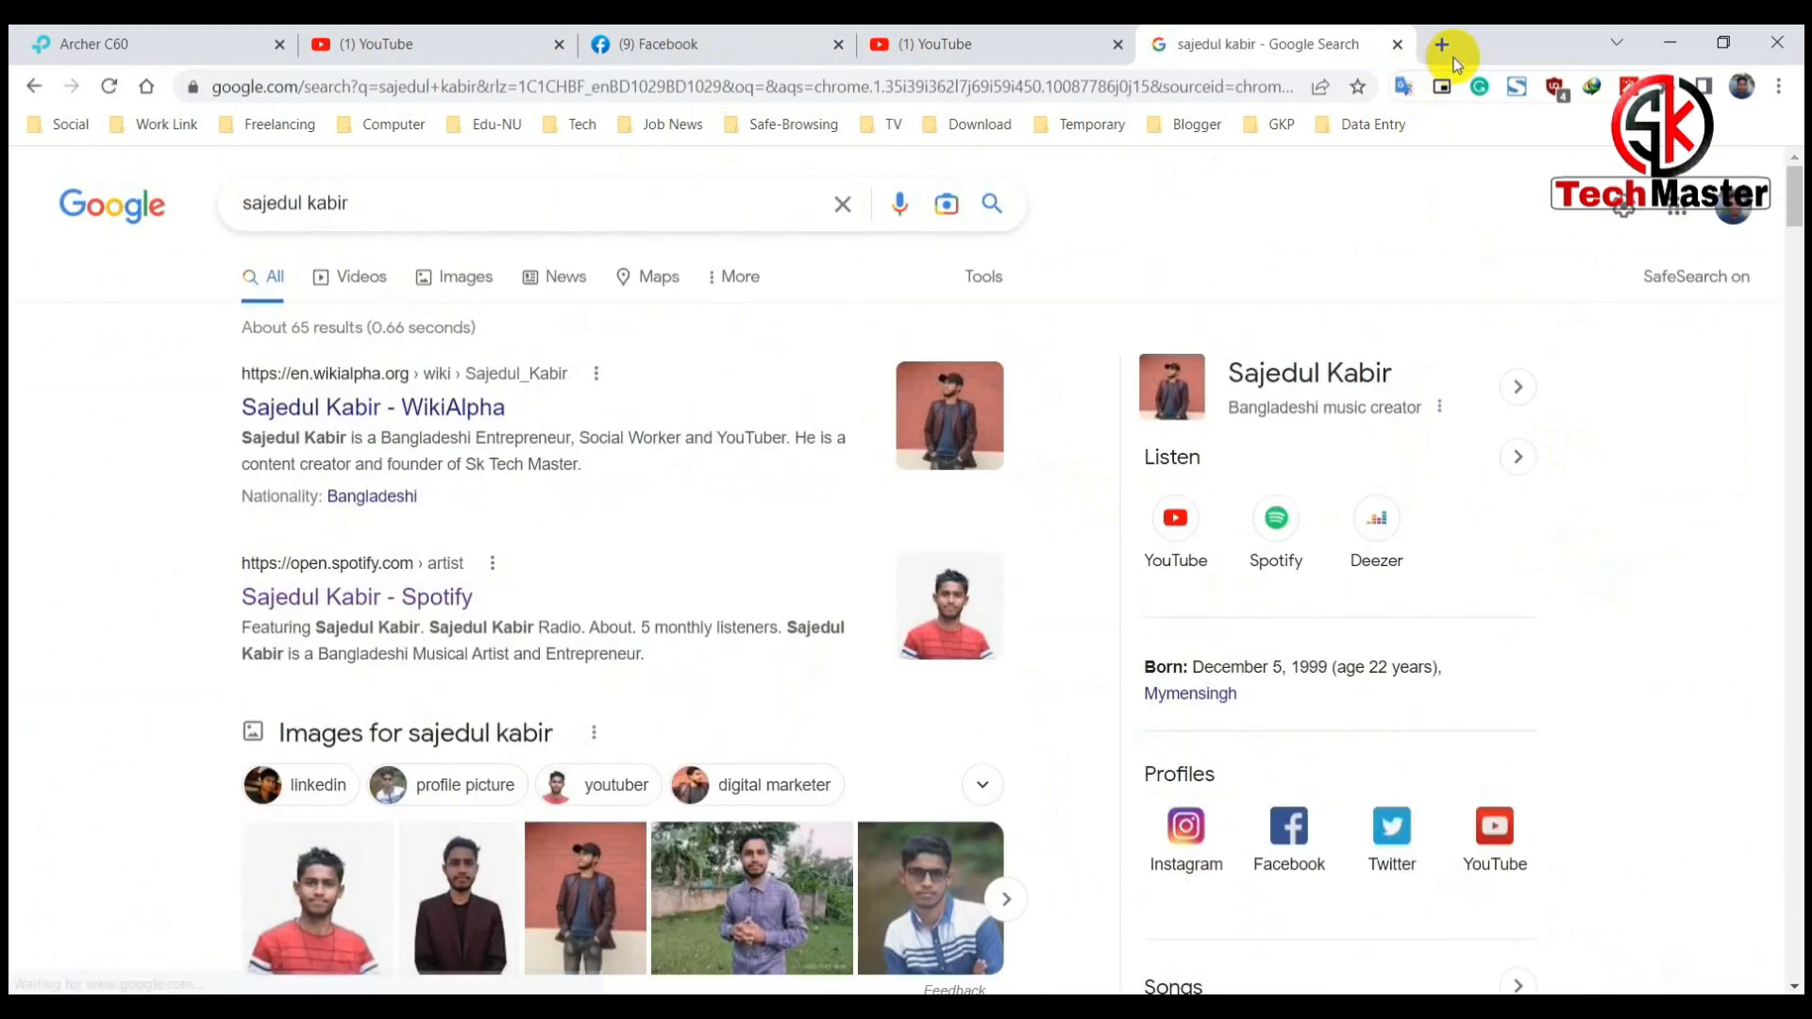